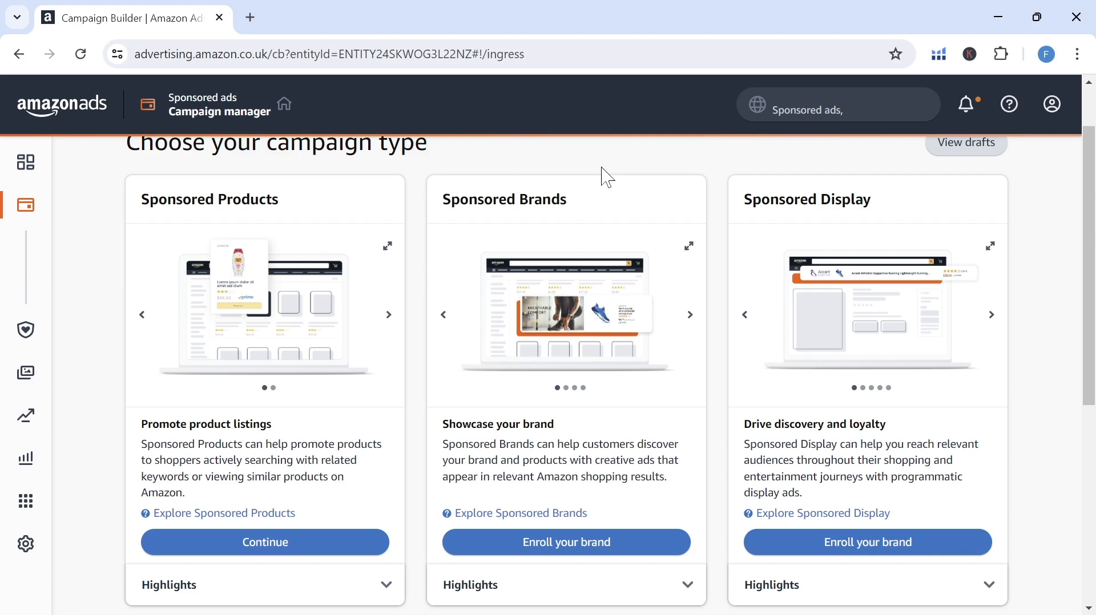
# - Start a Sponsored Products campaign and give the ad group a name beginning "12/07 - ASIN - Product Name + Variation"
pyautogui.click(278, 551)
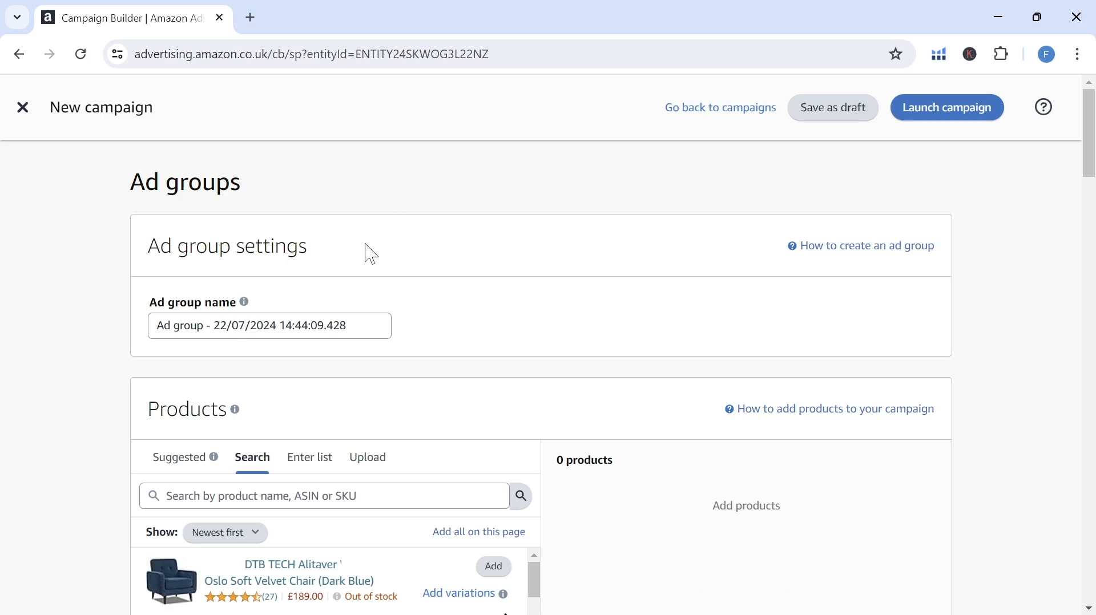
pyautogui.click(182, 325)
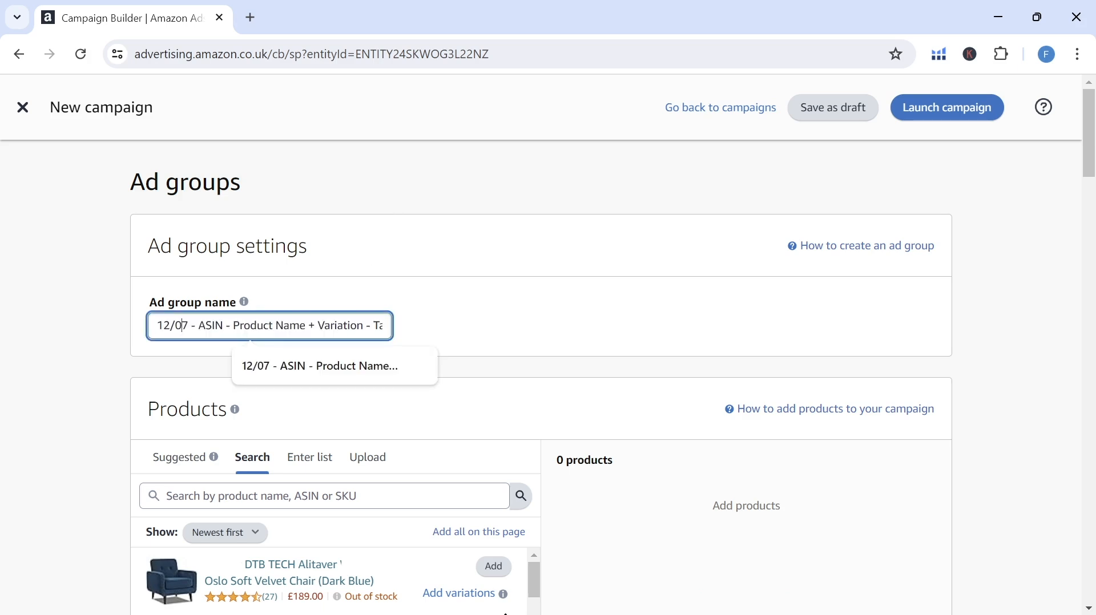
pyautogui.moveTo(182, 326); pyautogui.dragTo(143, 327)
pyautogui.click(590, 293)
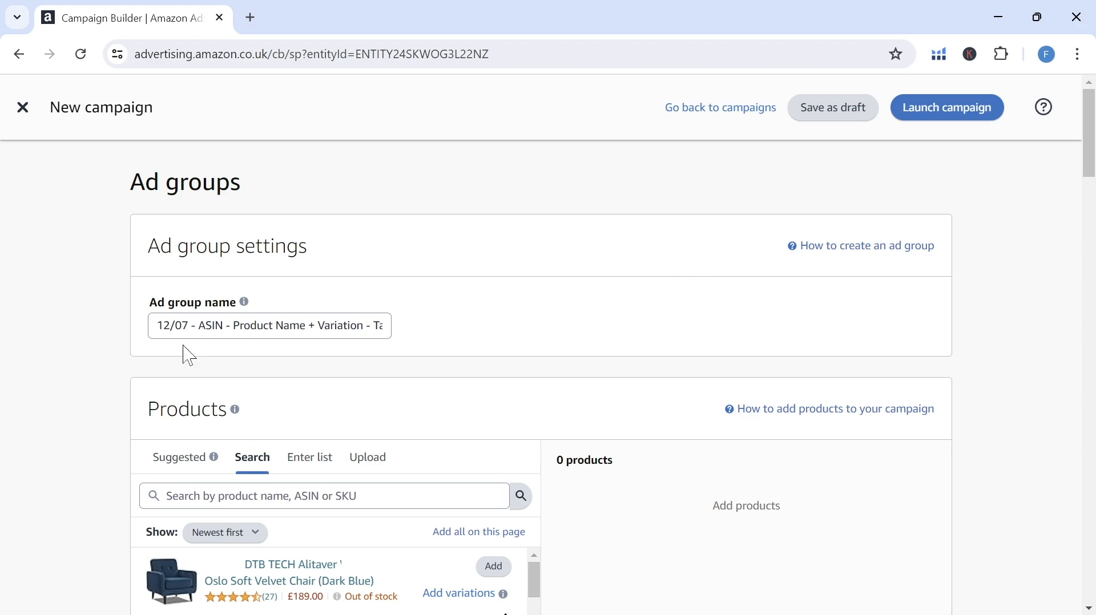
# - Examine the date, ASIN, product name, variation and final parts of the ad group name one by one
pyautogui.moveTo(189, 326); pyautogui.dragTo(156, 326)
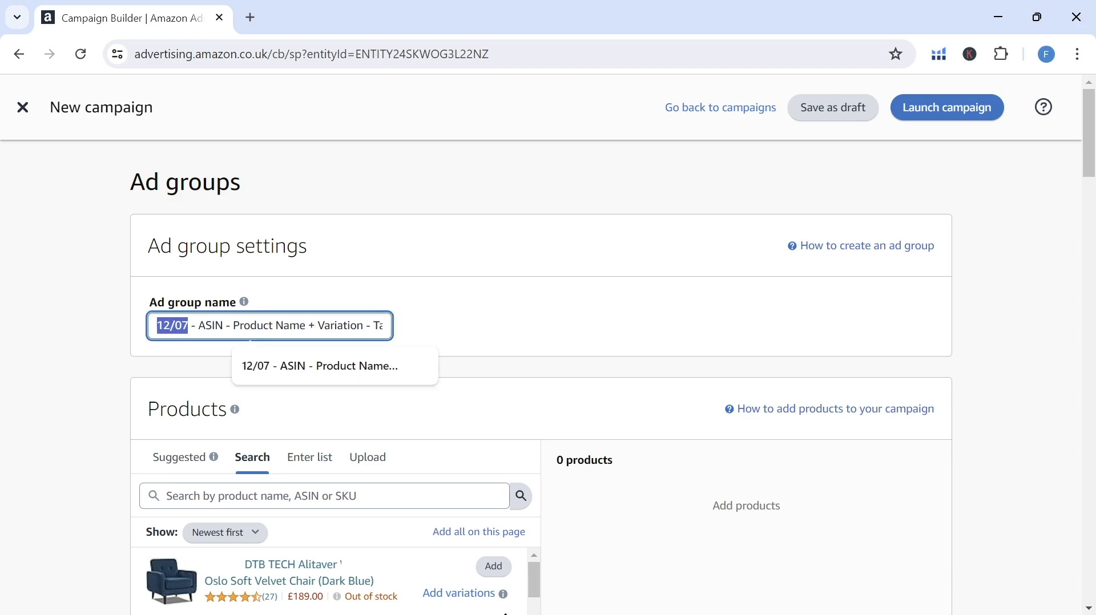
pyautogui.moveTo(198, 326); pyautogui.dragTo(222, 326)
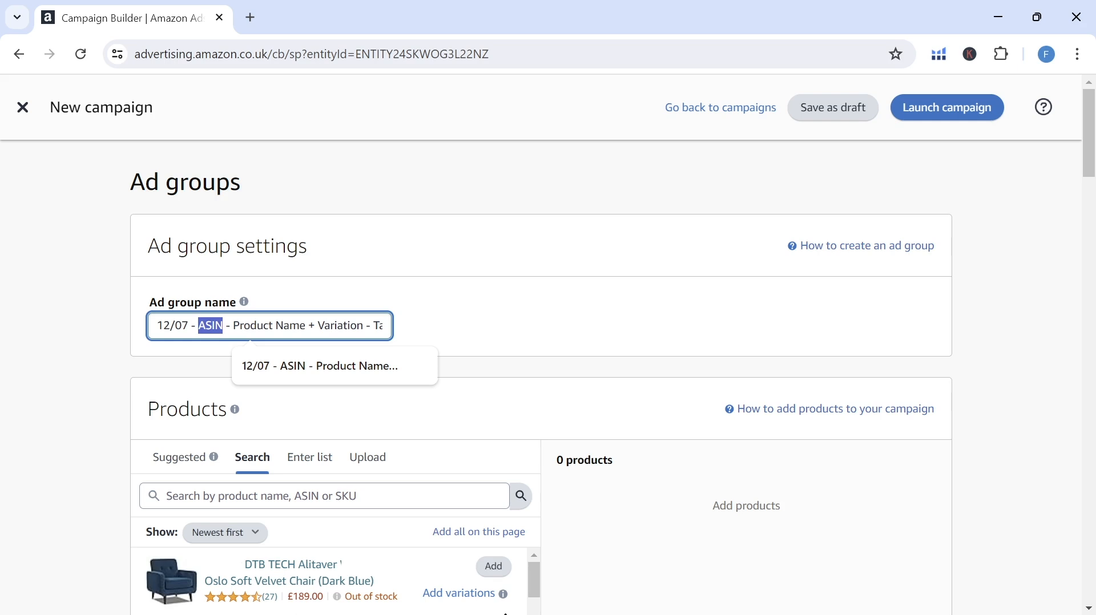
pyautogui.click(549, 264)
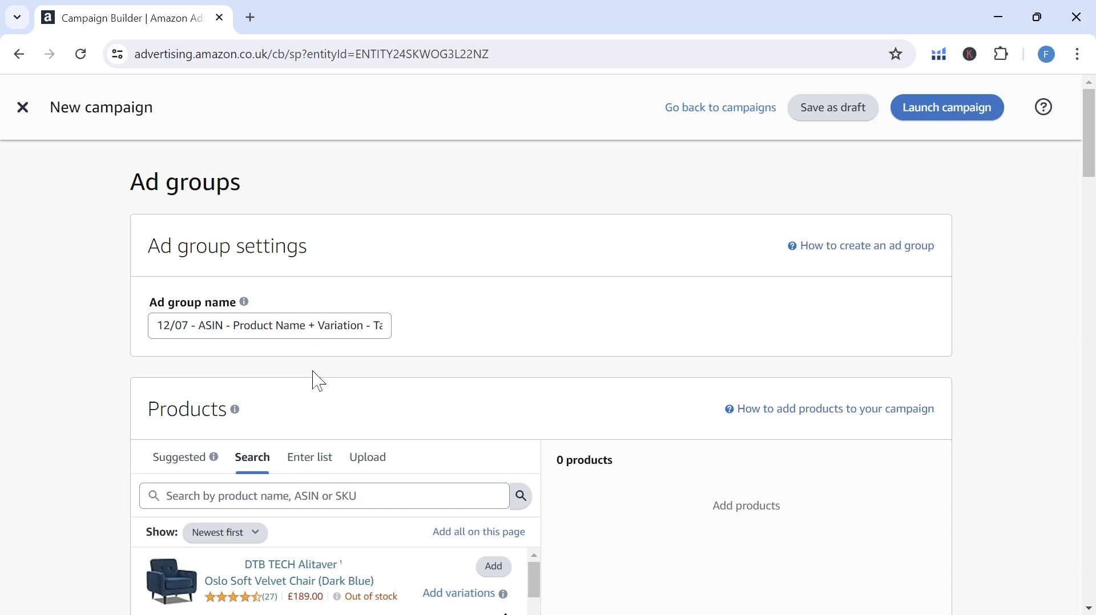
pyautogui.moveTo(232, 325); pyautogui.dragTo(360, 326)
pyautogui.click(402, 262)
pyautogui.moveTo(306, 326); pyautogui.dragTo(363, 325)
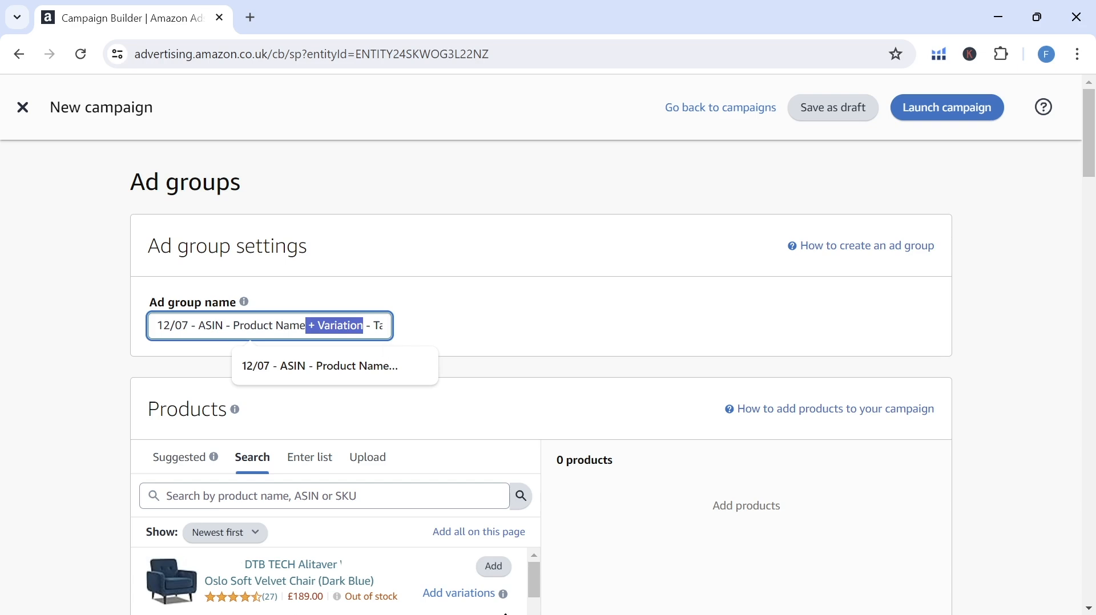
pyautogui.click(381, 326)
pyautogui.click(468, 249)
pyautogui.moveTo(370, 325); pyautogui.dragTo(450, 330)
pyautogui.click(554, 273)
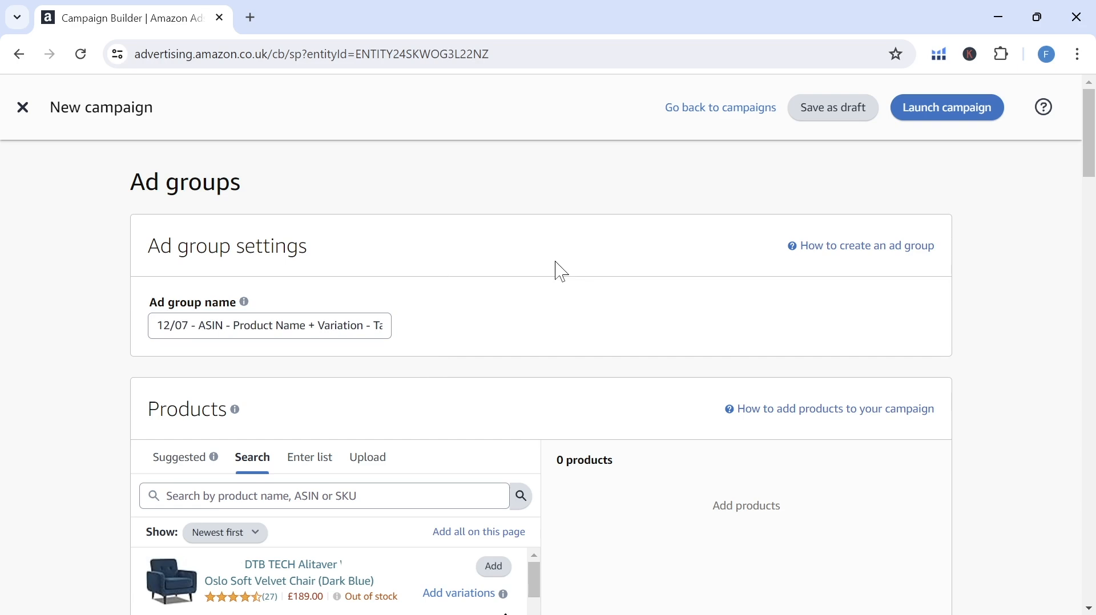
# - Replace the part after "Variation -" in the ad group name with "Auto"
pyautogui.moveTo(380, 325); pyautogui.dragTo(579, 345)
pyautogui.press('BackSpace')
pyautogui.press('BackSpace')
pyautogui.write('Auto')
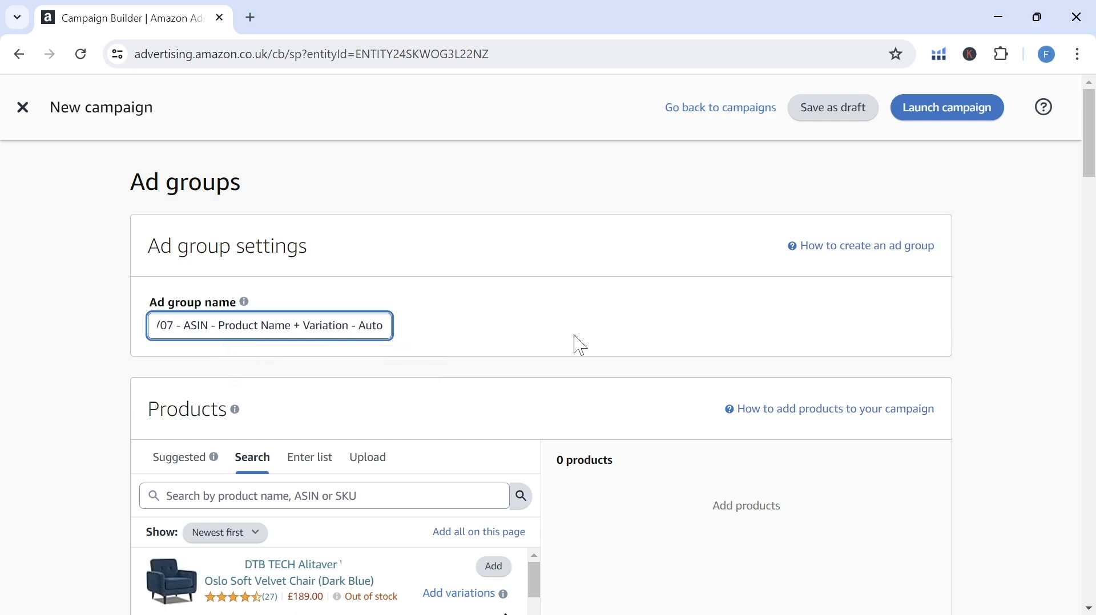
# - Change the end of the ad group name from "Auto" to "Broad - keyword"
pyautogui.press('BackSpace')
pyautogui.press('BackSpace')
pyautogui.press('BackSpace')
pyautogui.press('BackSpace')
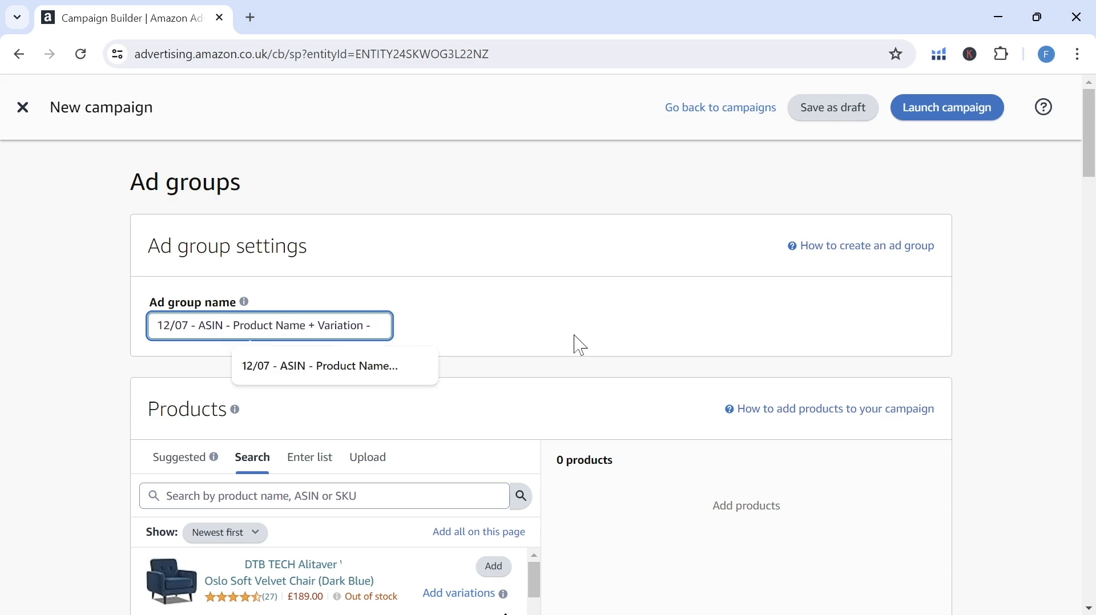
pyautogui.write('Broad -')
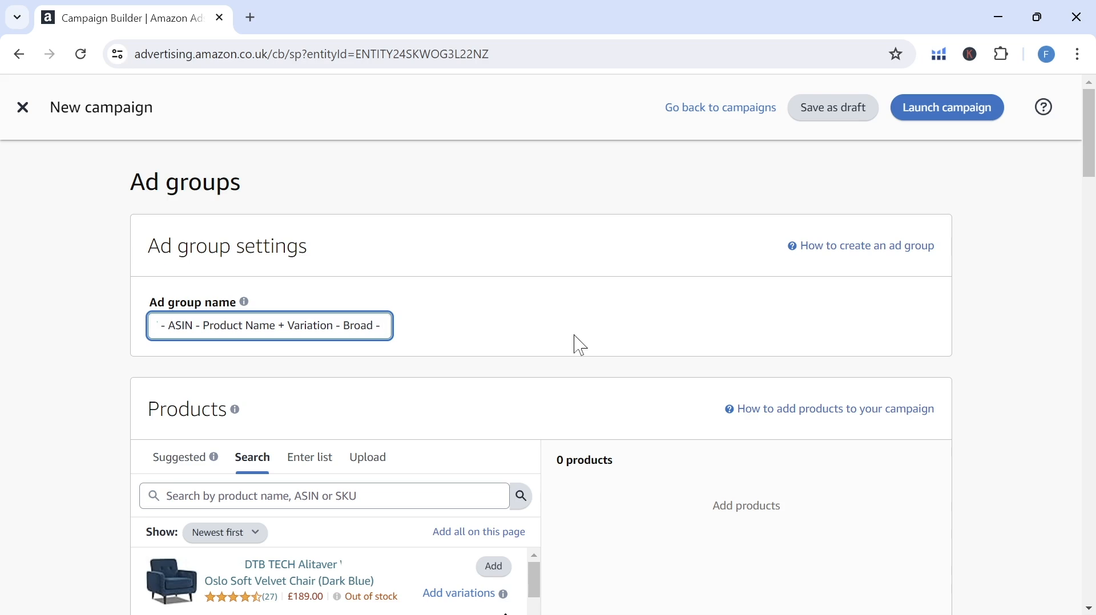
pyautogui.write('k')
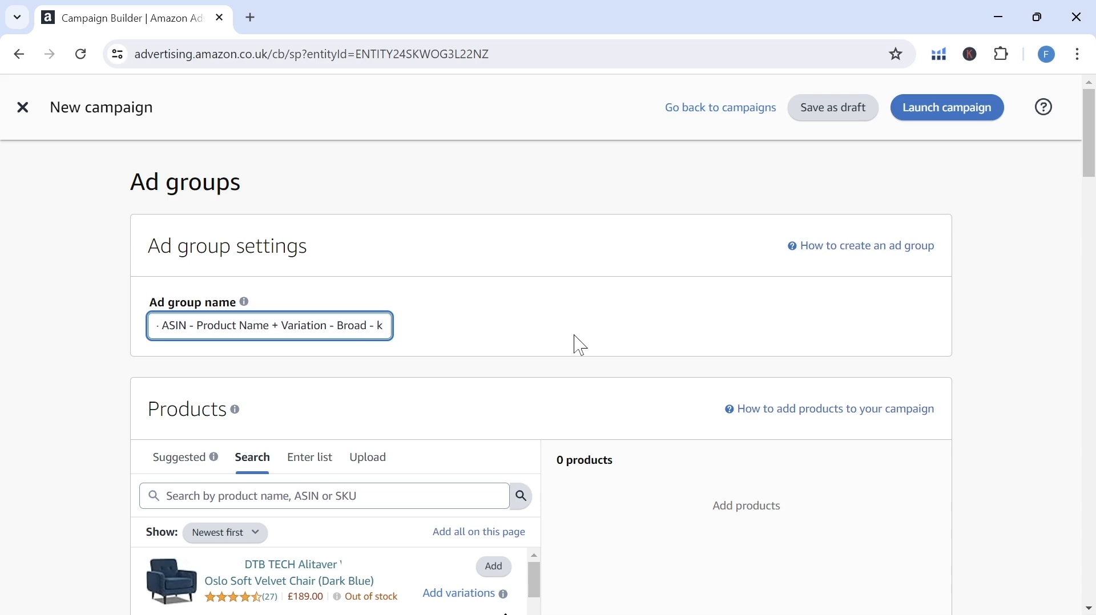
pyautogui.write('eyword')
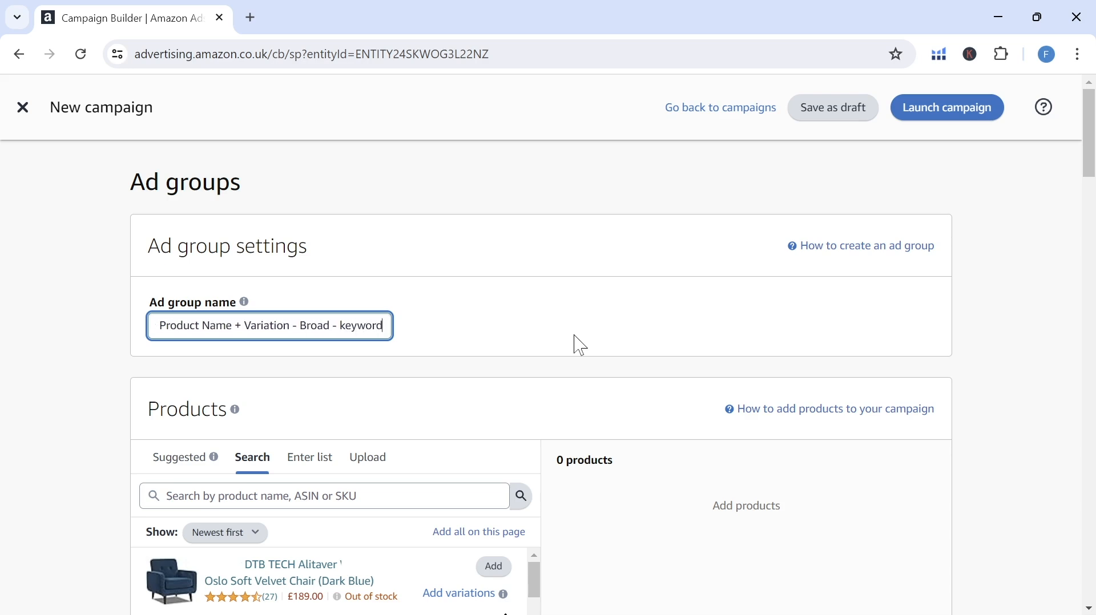
# - Replace "keyword" at the end of the ad group name with "Multiple KWs"
pyautogui.press('BackSpace')
pyautogui.press('BackSpace')
pyautogui.press('BackSpace')
pyautogui.press('BackSpace')
pyautogui.press('BackSpace')
pyautogui.press('BackSpace')
pyautogui.press('BackSpace')
pyautogui.press('BackSpace')
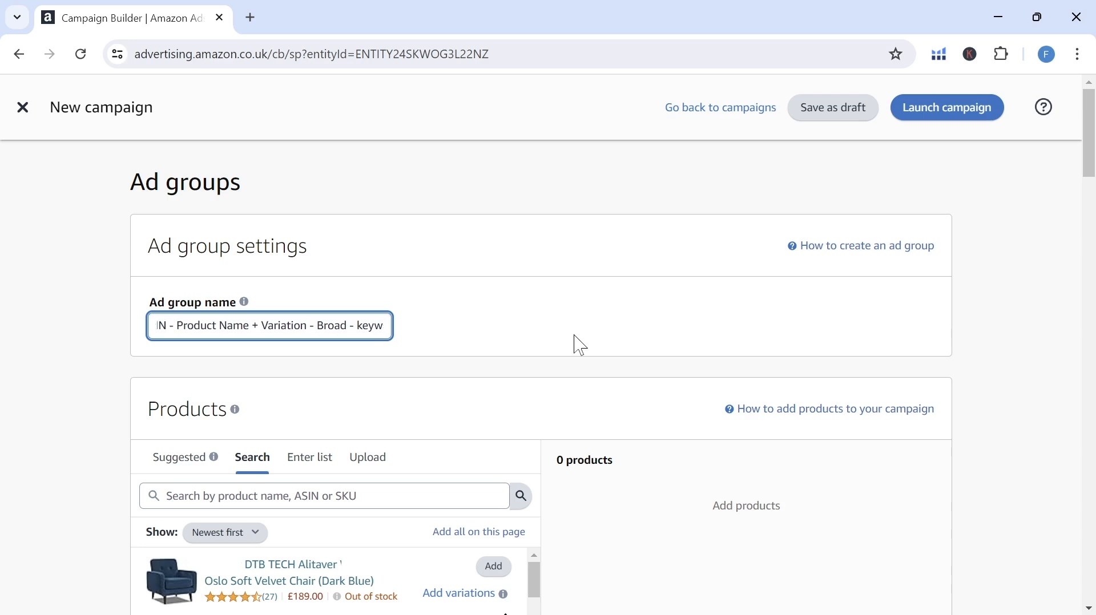
pyautogui.write('Mu')
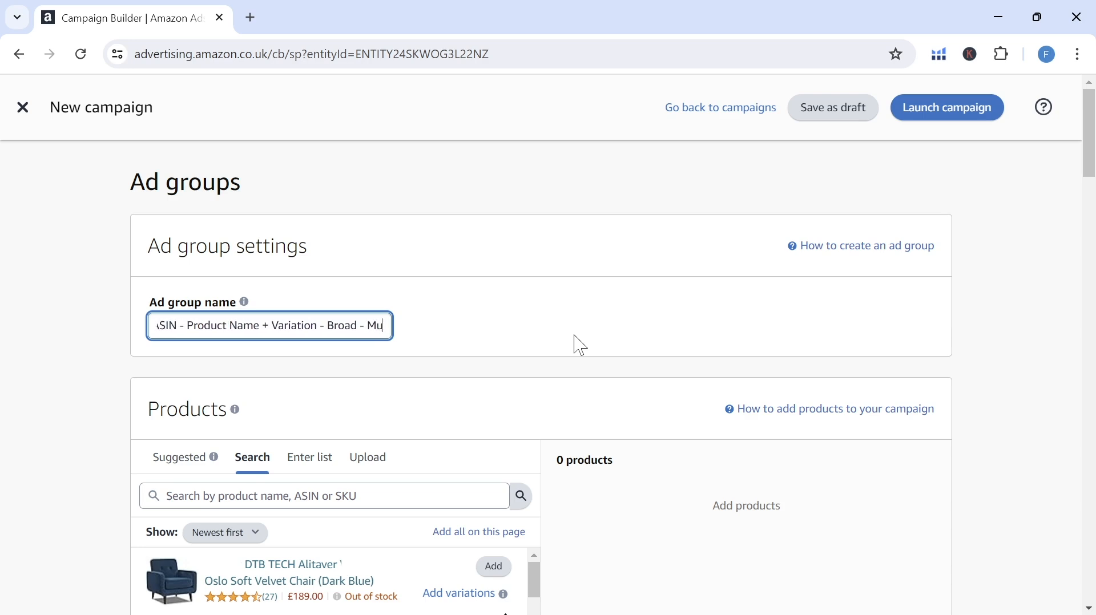
pyautogui.write('ltiple')
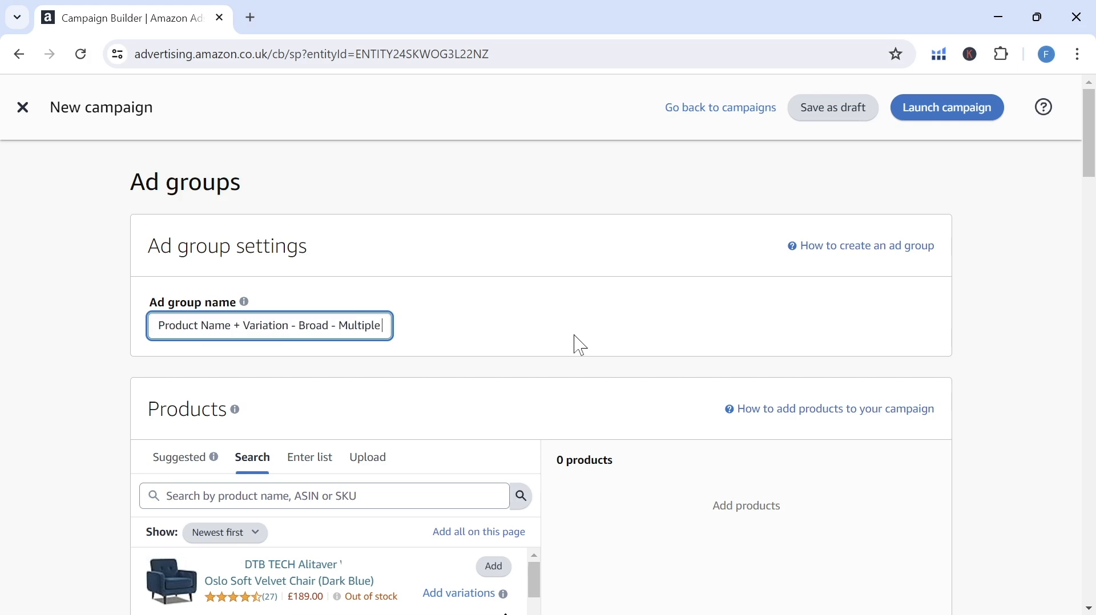
pyautogui.write(' KWs')
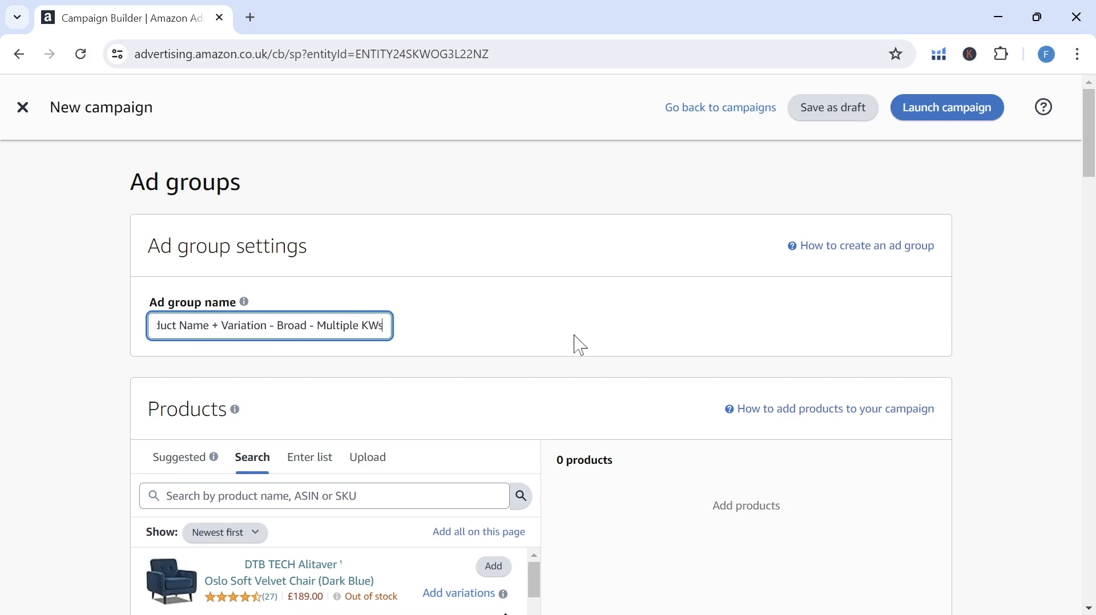
pyautogui.click(500, 299)
# - Check the list-entry and upload options for adding products, and set the targeting to Manual targeting
pyautogui.scroll(-2, 160, 286)
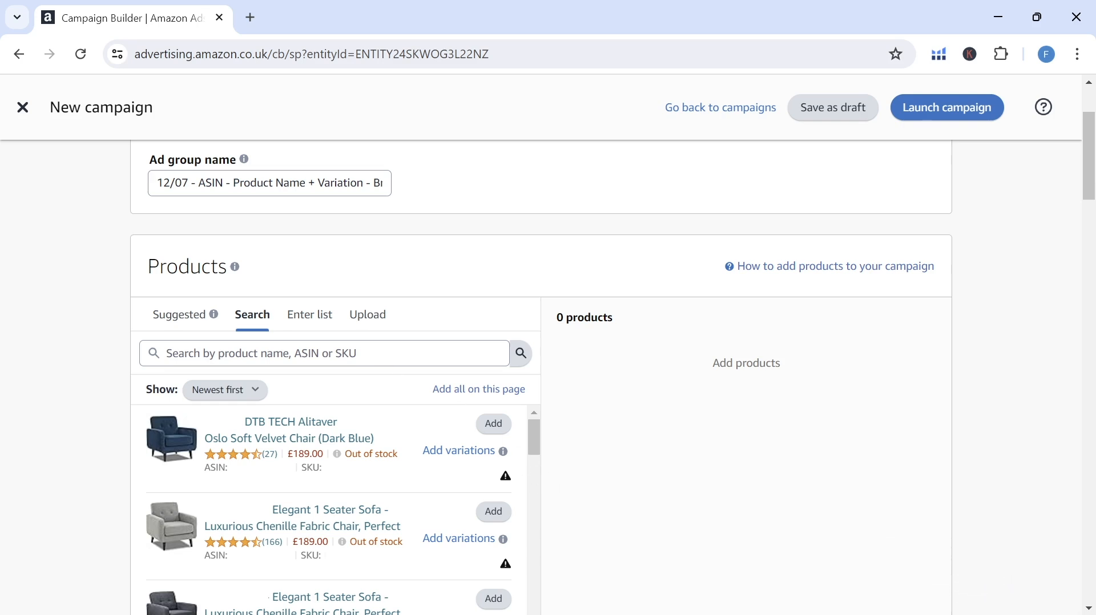
pyautogui.click(309, 317)
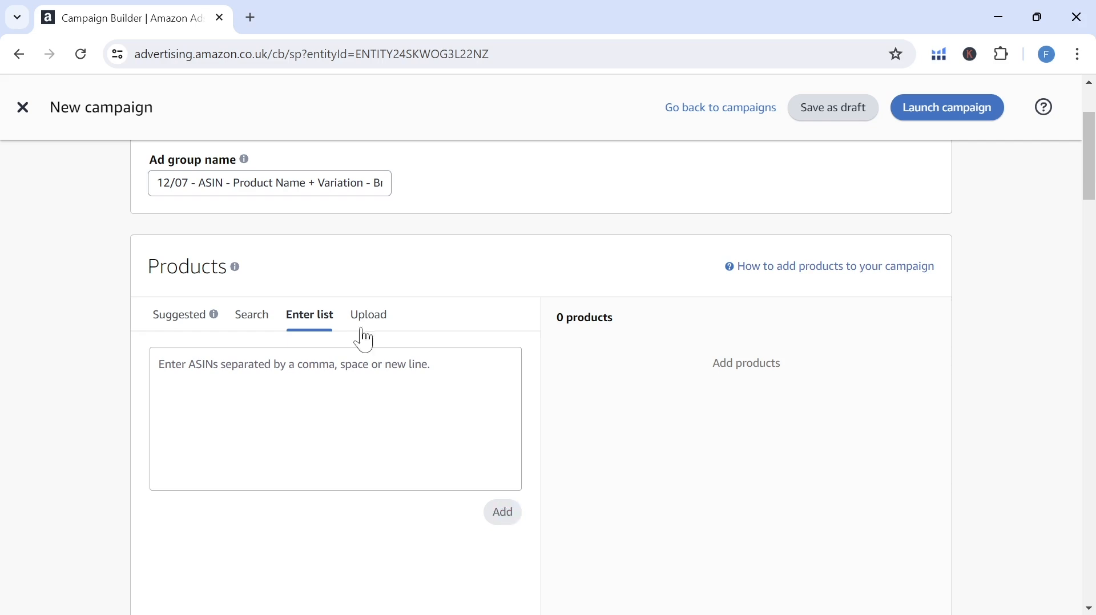
pyautogui.scroll(-10, 400, 274)
pyautogui.moveTo(144, 206); pyautogui.dragTo(255, 225)
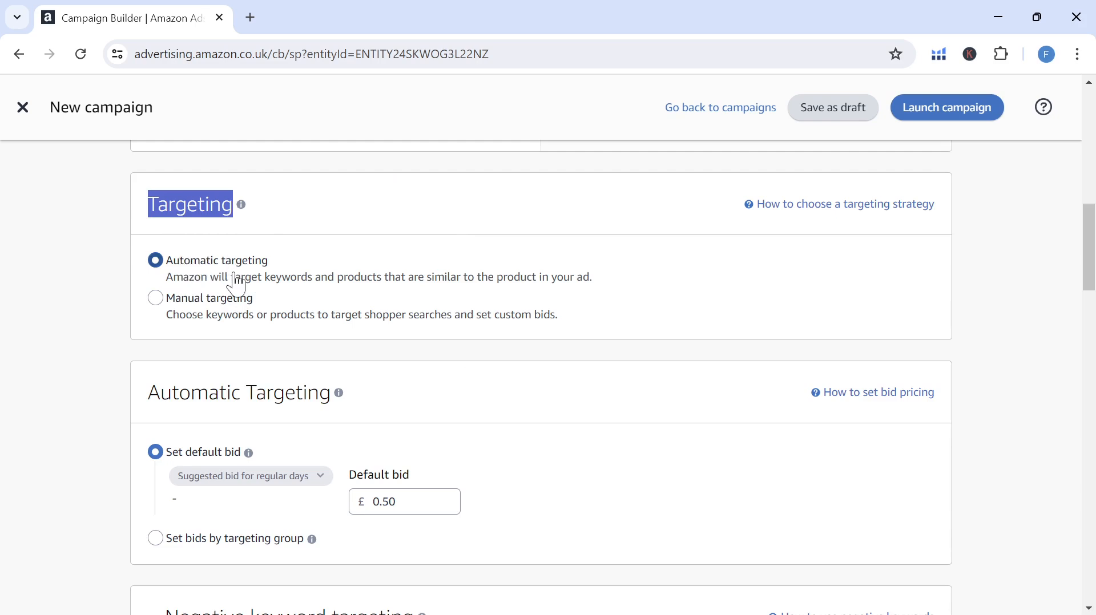
pyautogui.click(70, 323)
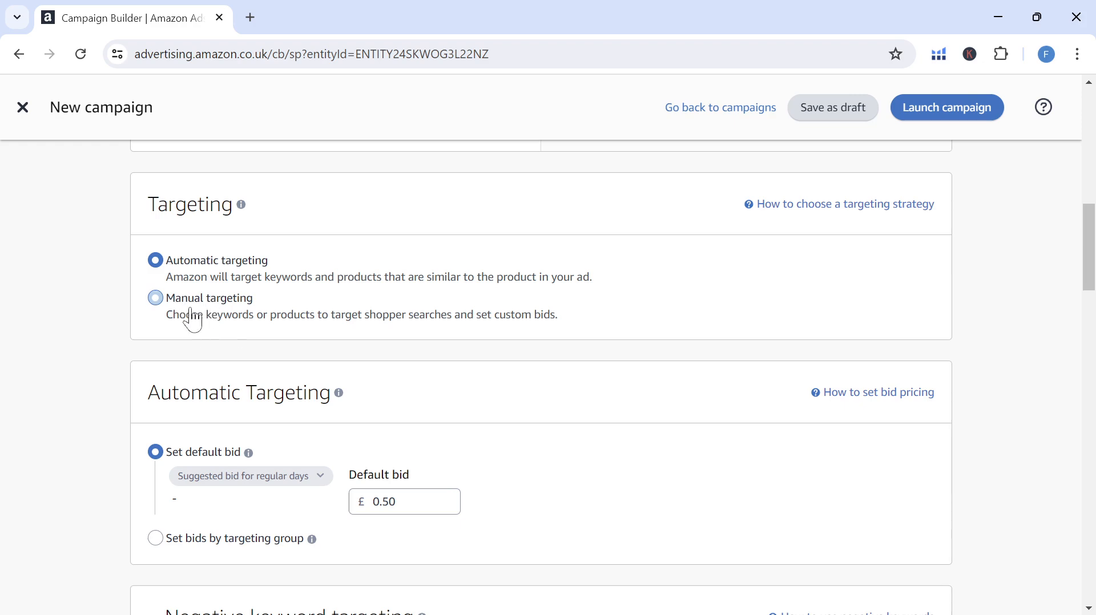
pyautogui.click(212, 323)
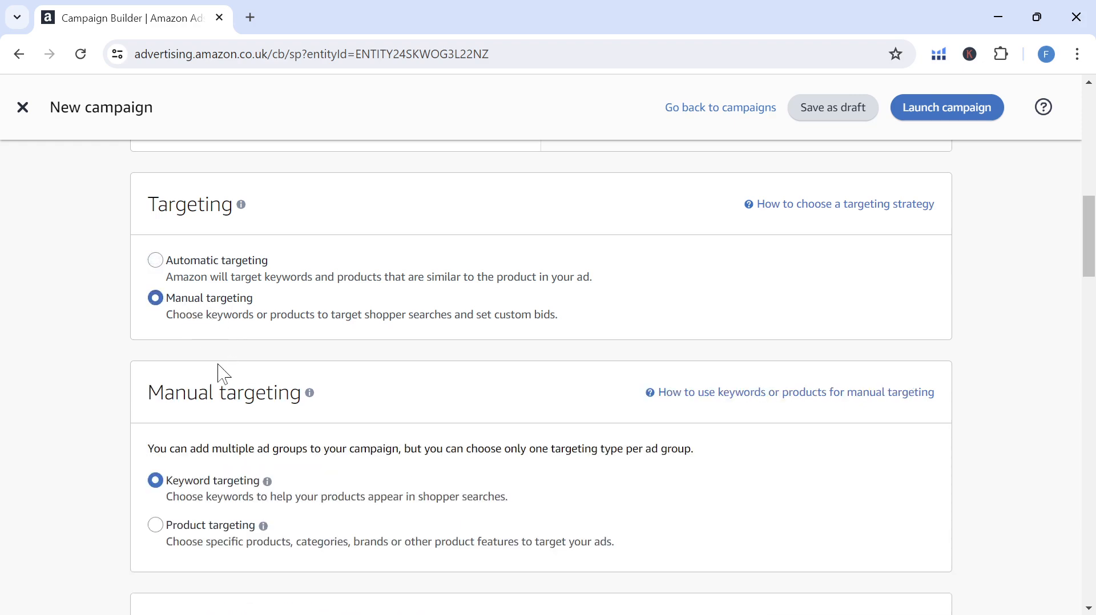
# - Examine the manual targeting types and the match type information in the Keyword targeting section
pyautogui.scroll(-2, 511, 365)
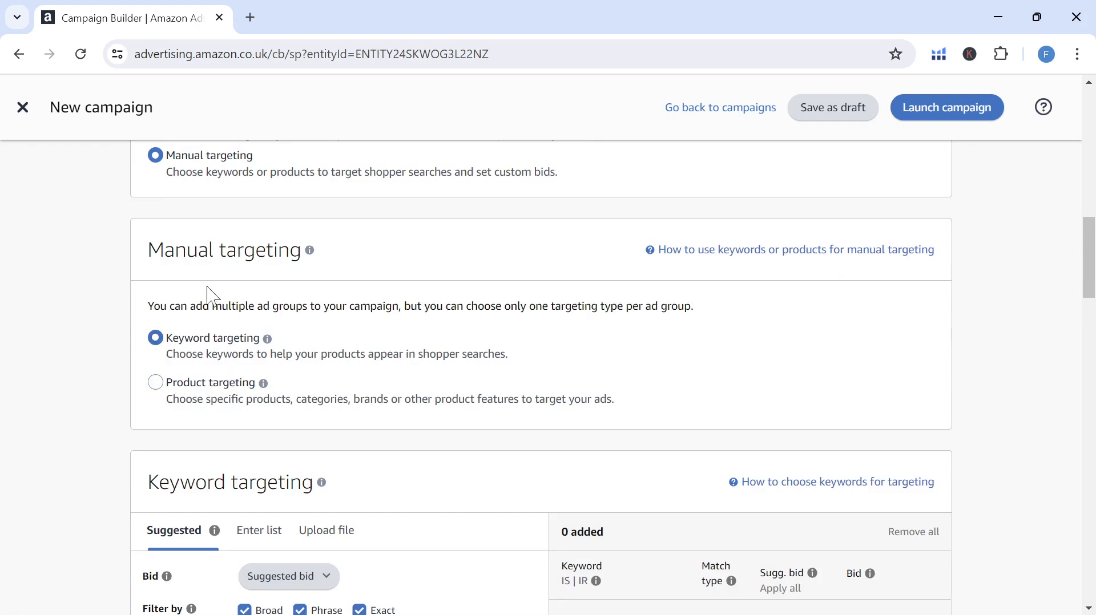
pyautogui.scroll(-5, 123, 371)
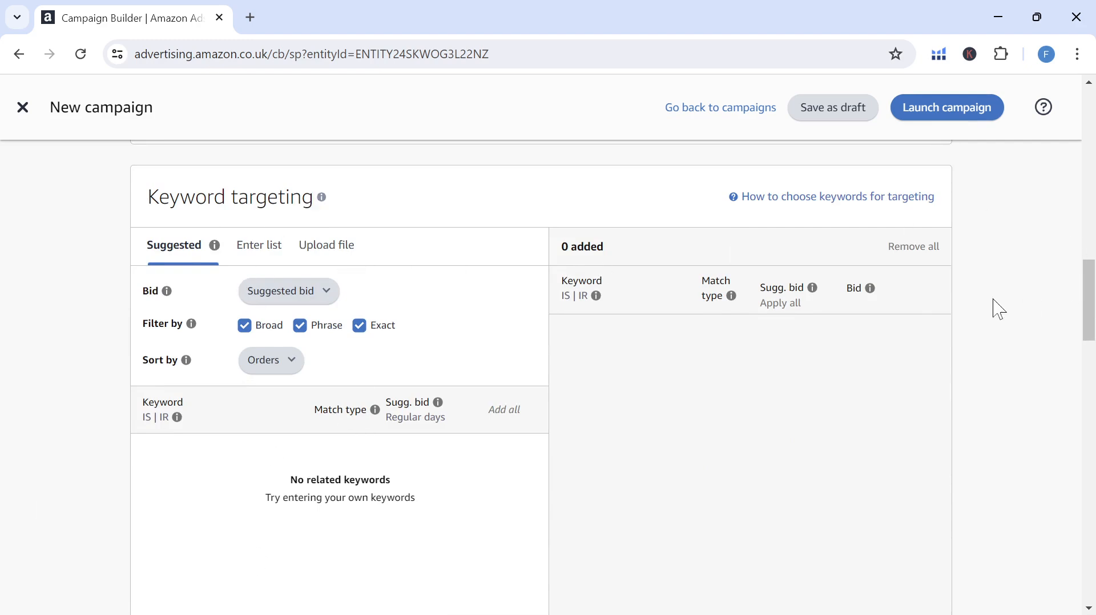
pyautogui.click(731, 296)
# - Find the Oslo Soft Velvet Chair (Dark Blue) in the product search list and add it to the ad group
pyautogui.moveTo(1090, 295); pyautogui.dragTo(1091, 169)
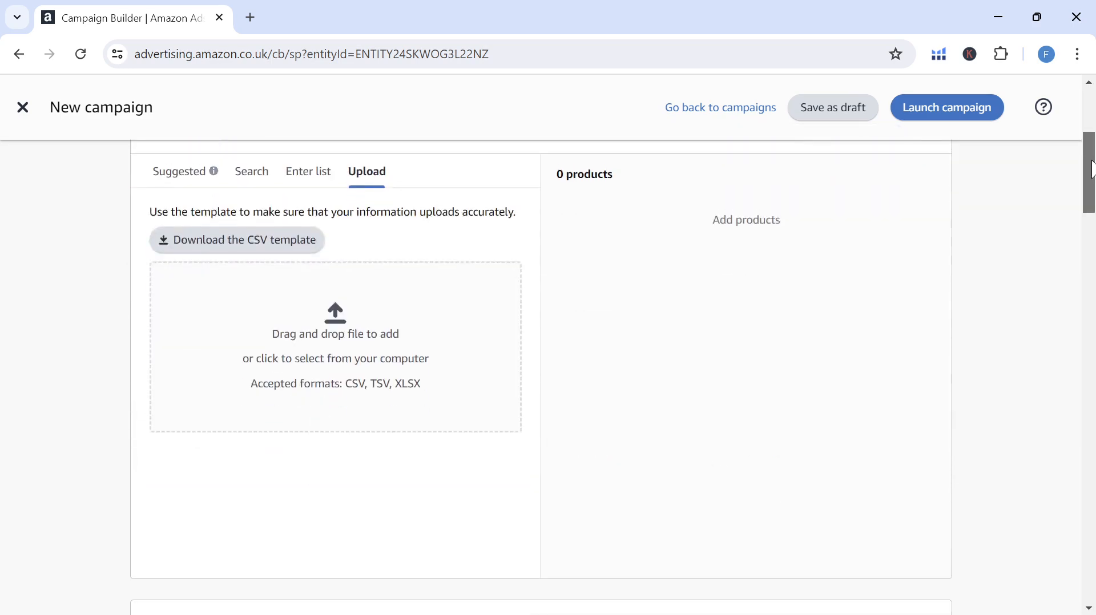
pyautogui.click(251, 172)
pyautogui.click(489, 280)
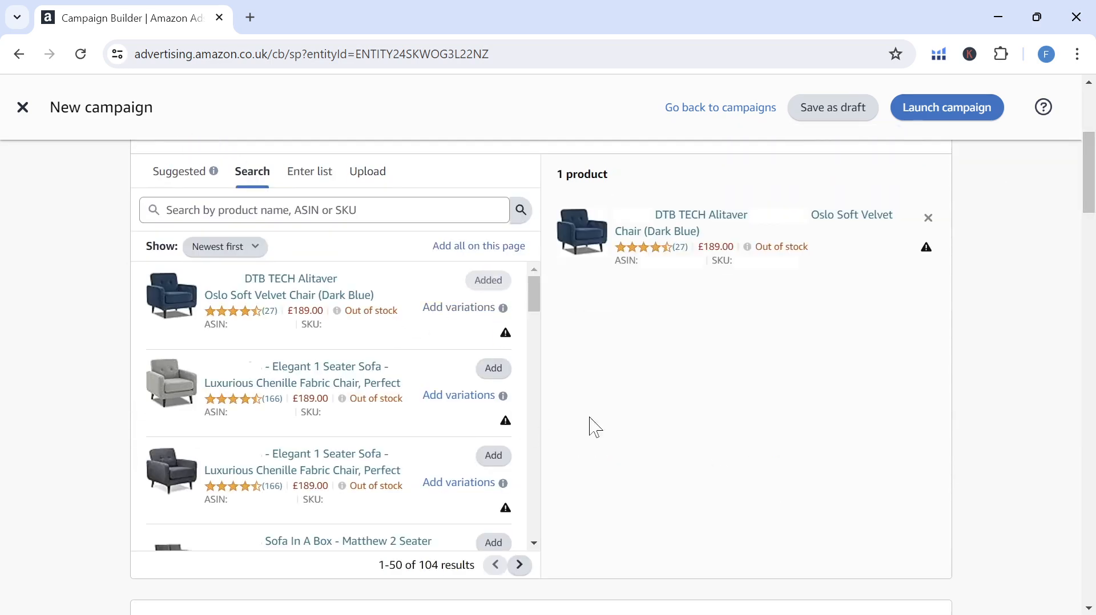
# - Add the suggested keyword "sofa" with broad match at its suggested bid of £0.39
pyautogui.moveTo(1091, 171); pyautogui.dragTo(1087, 298)
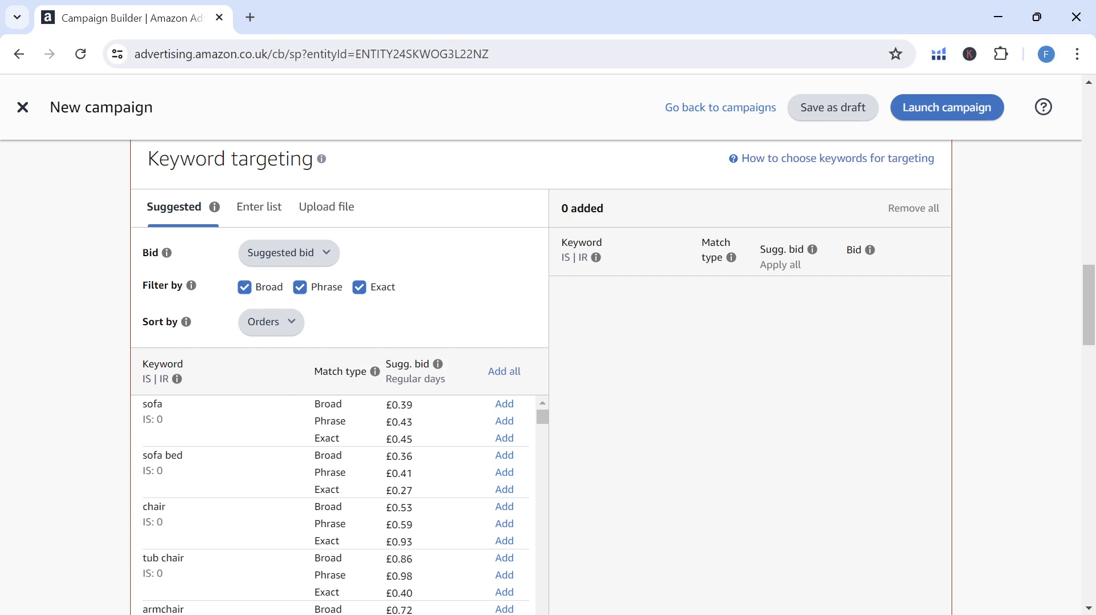
pyautogui.click(374, 372)
pyautogui.click(514, 407)
pyautogui.click(507, 405)
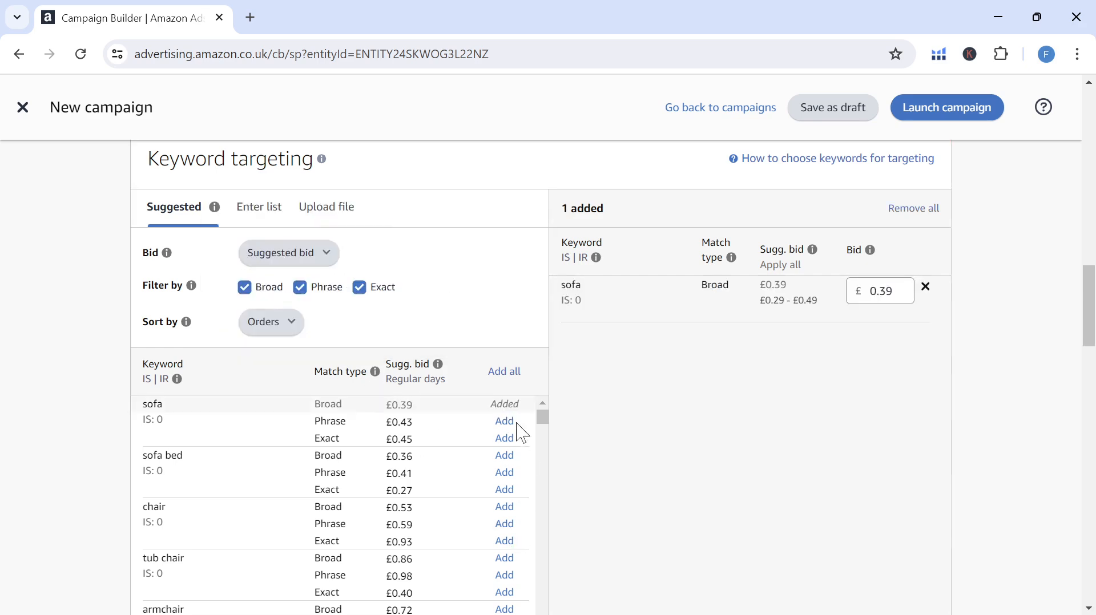
# - Filter the suggested keywords to broad match only by excluding phrase and exact matches
pyautogui.click(299, 287)
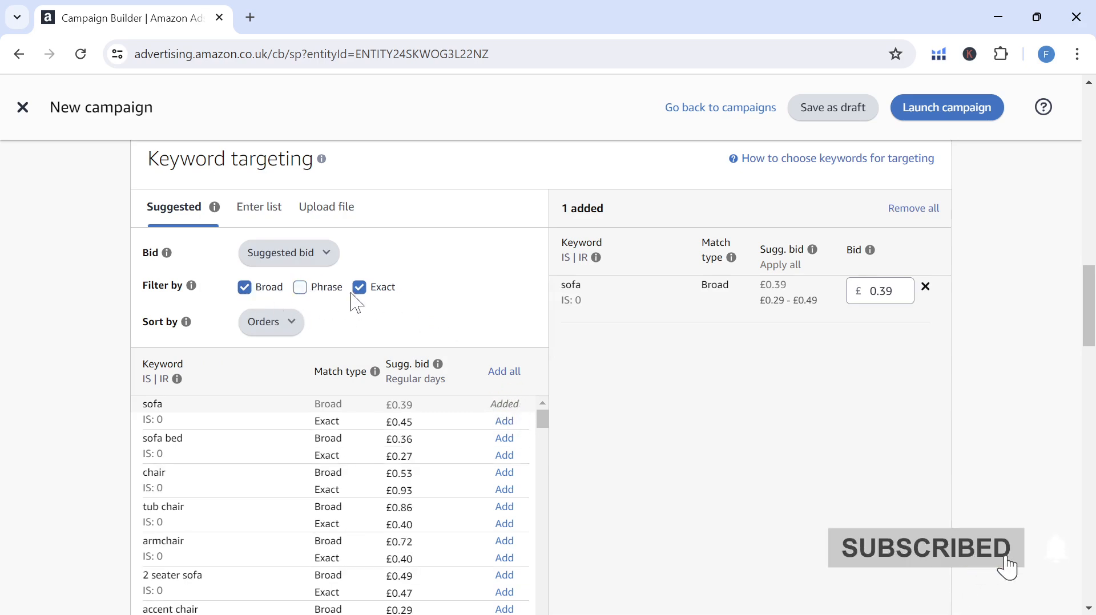
pyautogui.click(359, 288)
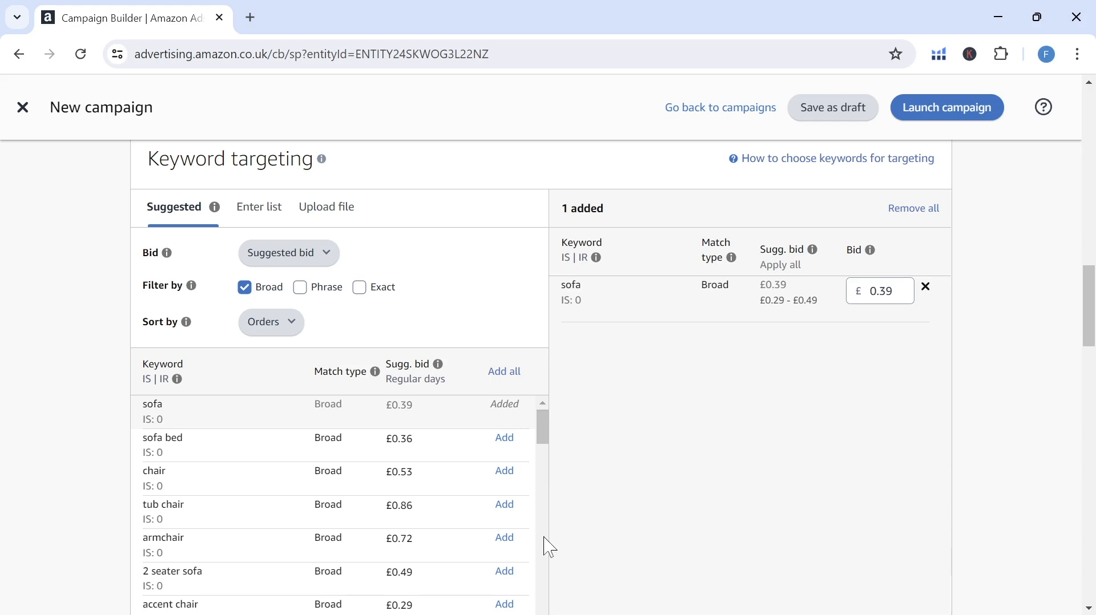
pyautogui.moveTo(177, 379)
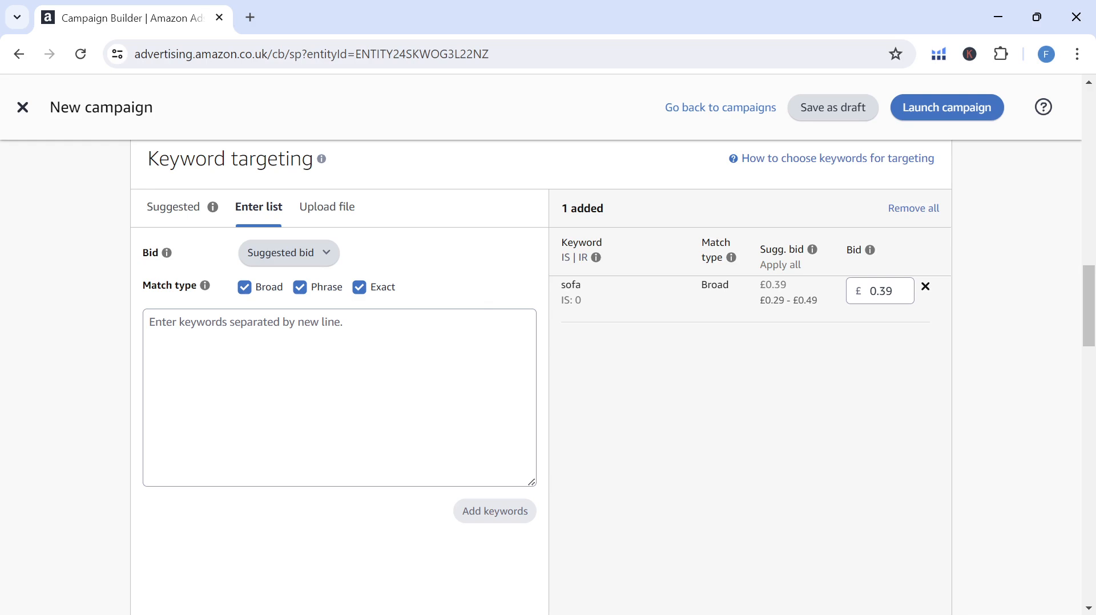
# - Check the list-entry and file-upload options for keywords, and open the bid of the "sofa" keyword for editing
pyautogui.click(340, 398)
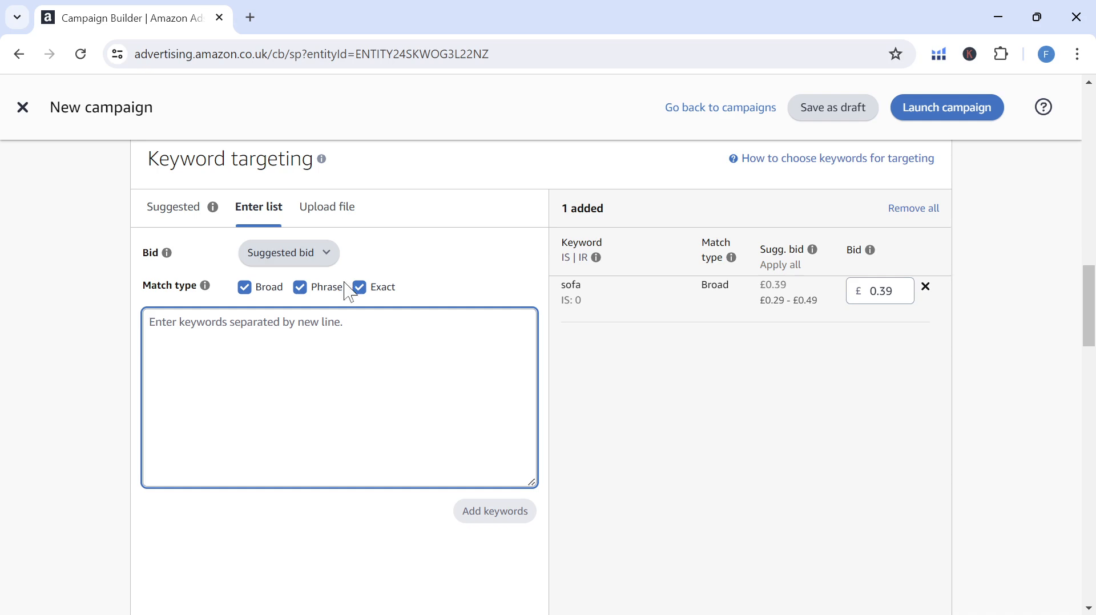
pyautogui.click(334, 210)
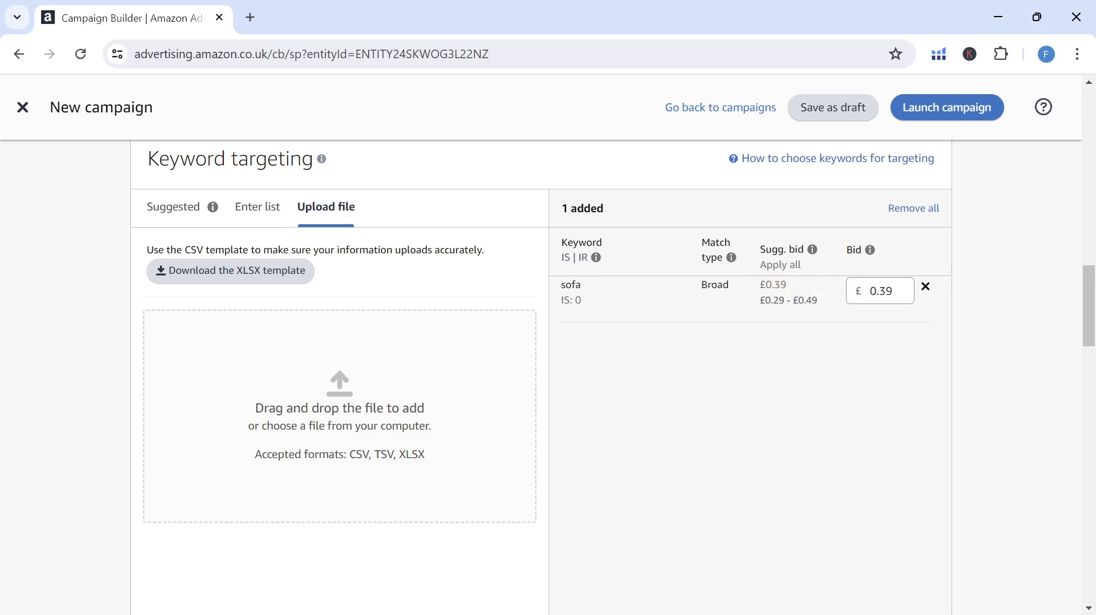
pyautogui.click(890, 291)
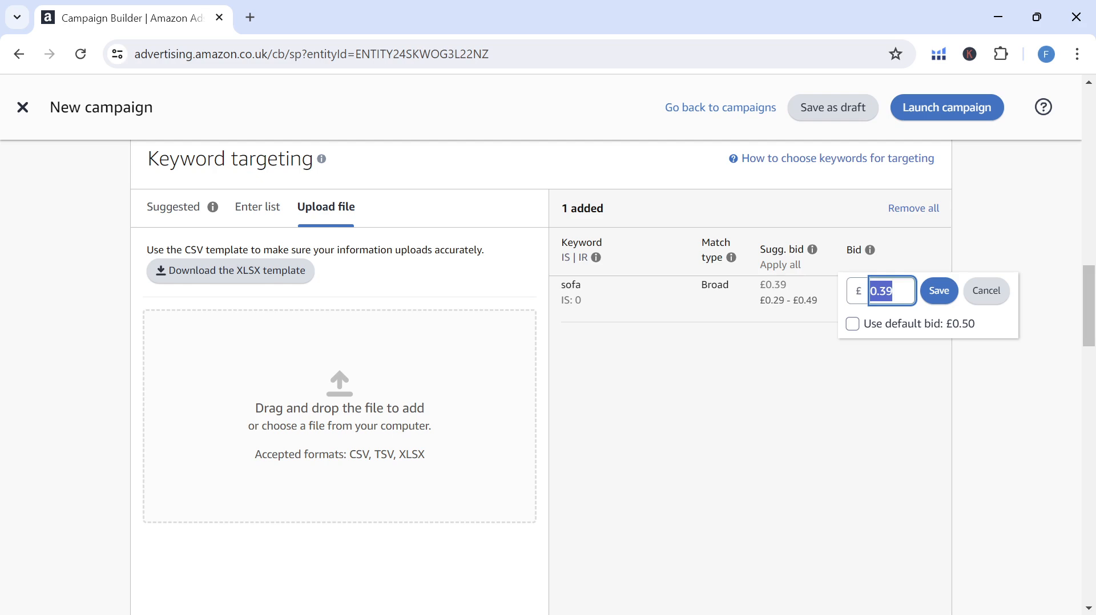
pyautogui.scroll(-10, 647, 213)
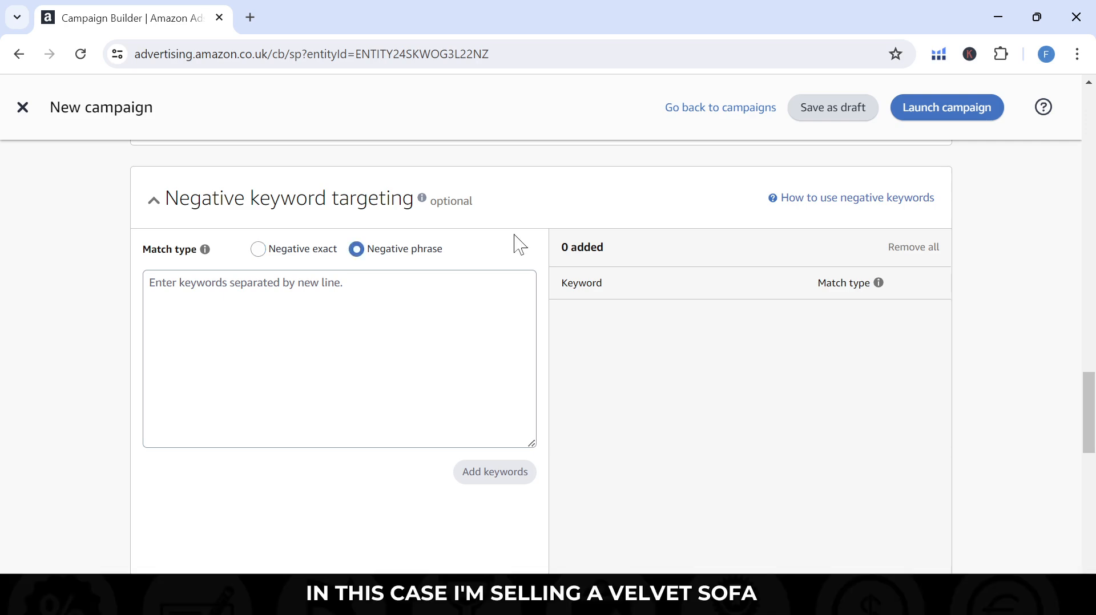
# - List leather, bed, sofabed and armchair on separate lines as negative phrase keywords in the negative keyword targeting section
pyautogui.click(365, 342)
pyautogui.write('leather')
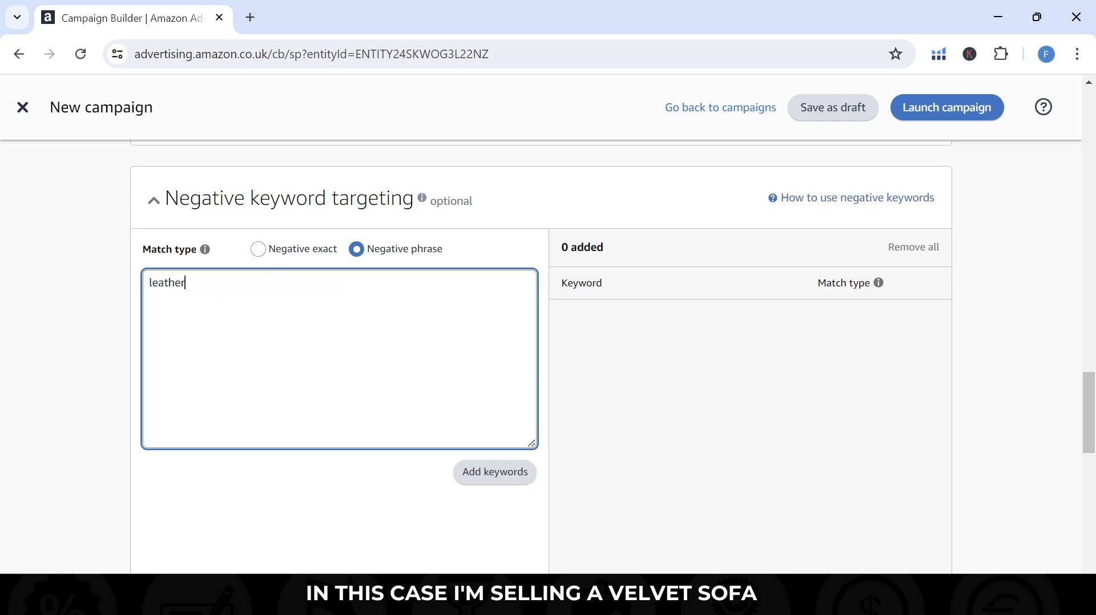
pyautogui.press('Return')
pyautogui.write('bed ')
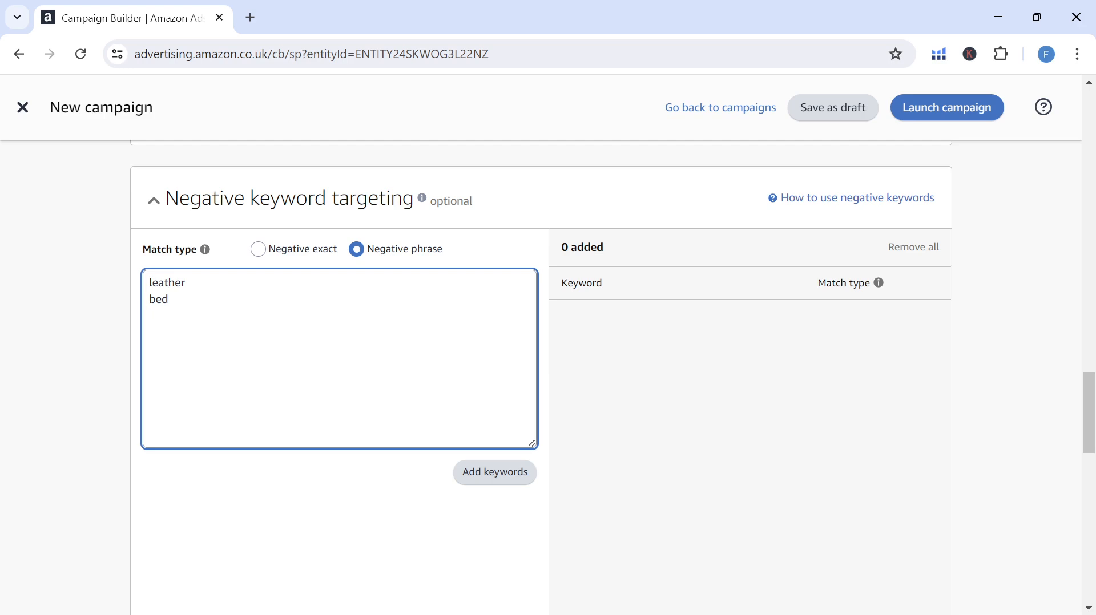
pyautogui.write('sofabed')
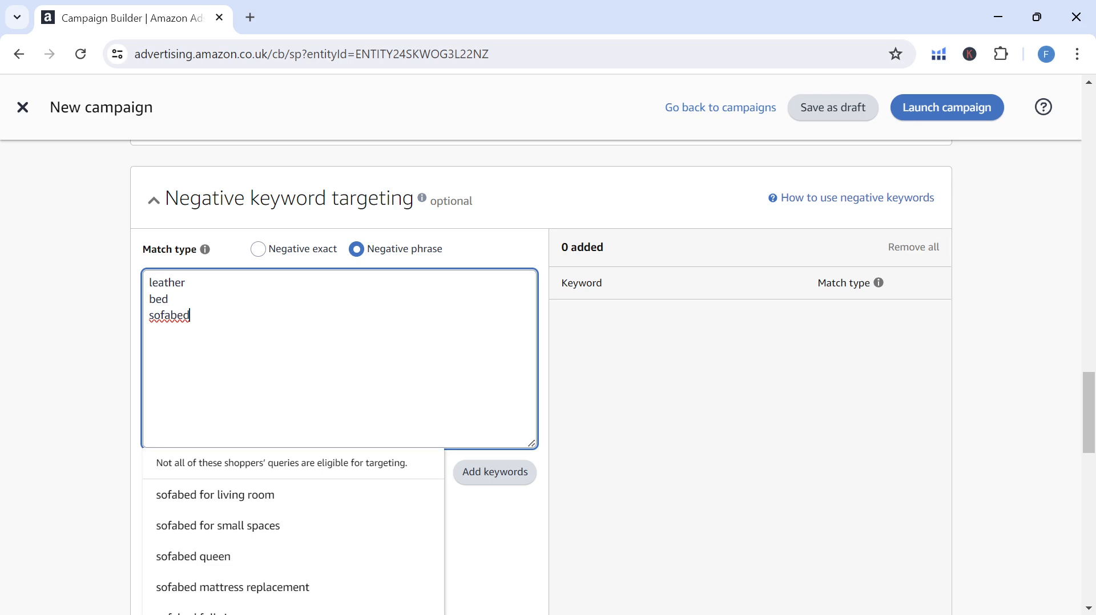
pyautogui.press('Return')
pyautogui.write('armchir')
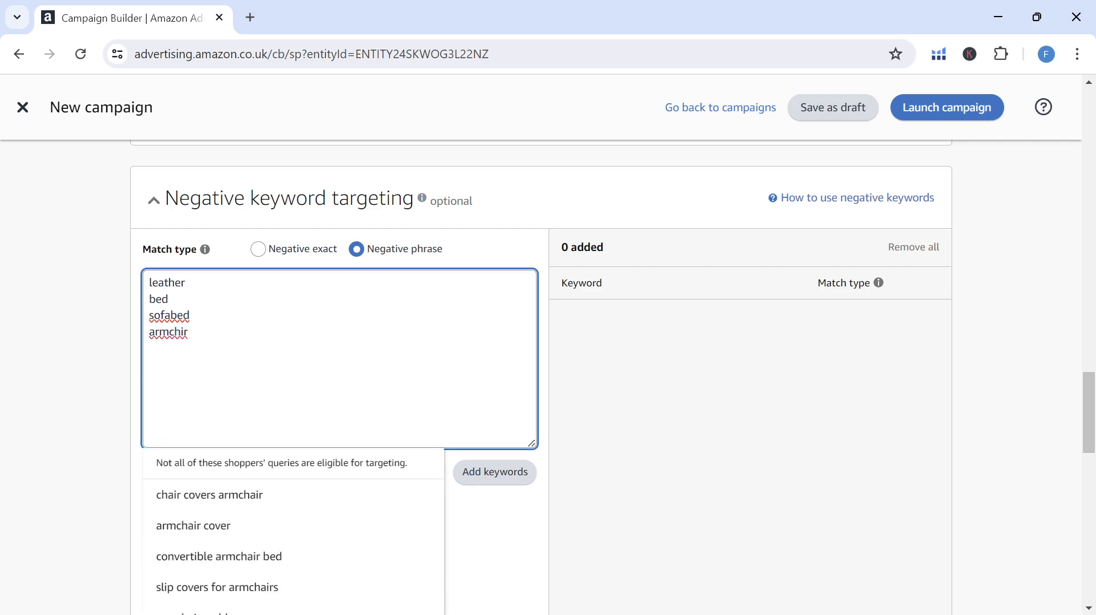
pyautogui.press('BackSpace')
pyautogui.press('BackSpace')
pyautogui.write('air')
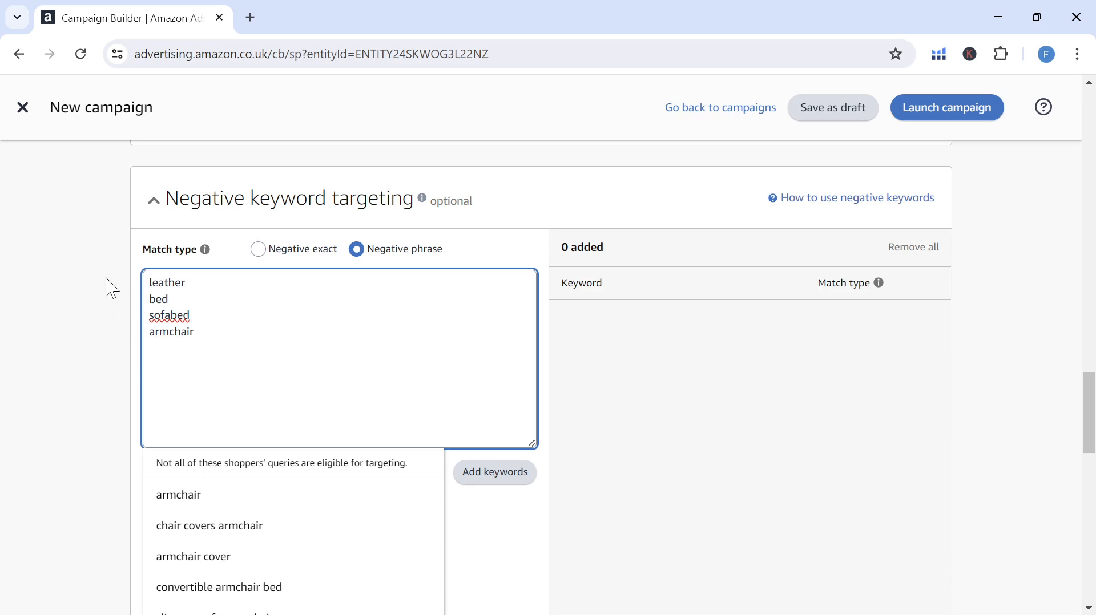
pyautogui.moveTo(106, 288); pyautogui.dragTo(89, 256)
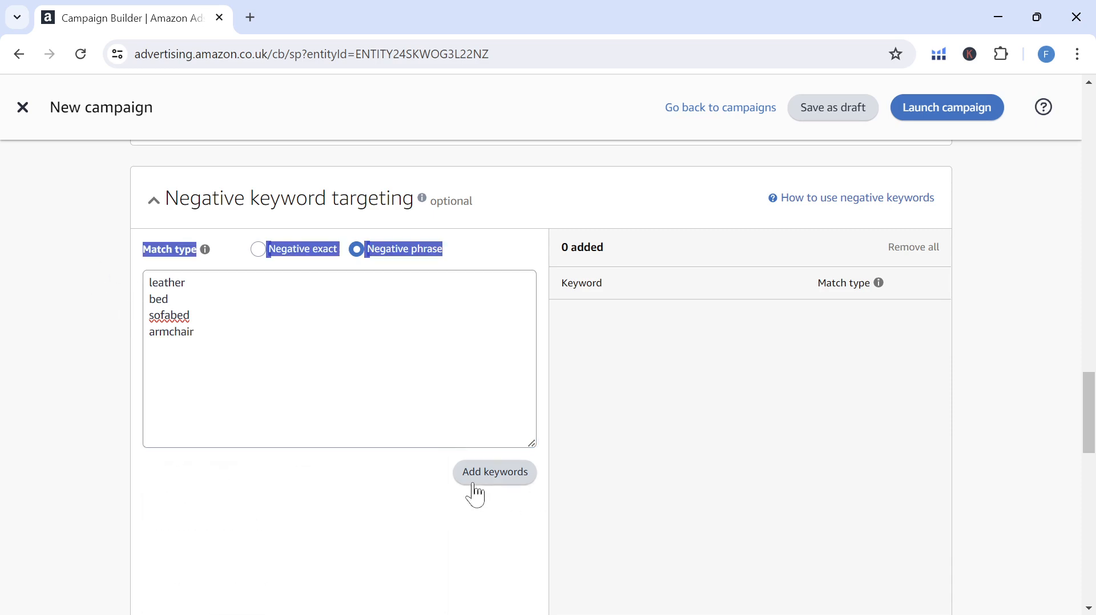
pyautogui.click(456, 507)
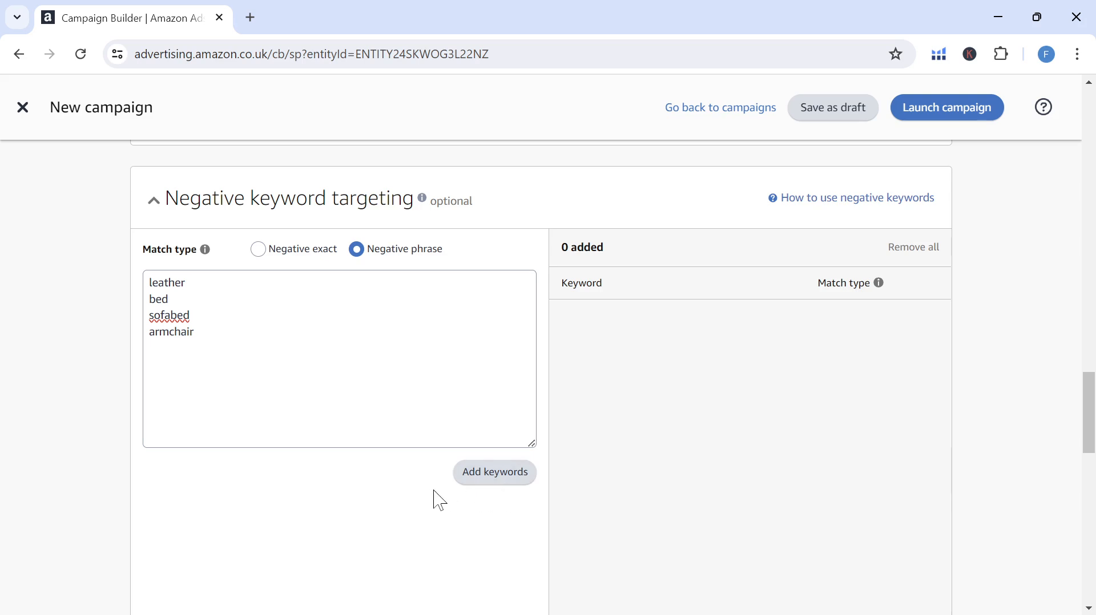
# - Set the top of search (first page) placement bid adjustment to 50% in the campaign bidding strategy
pyautogui.scroll(-5, 451, 502)
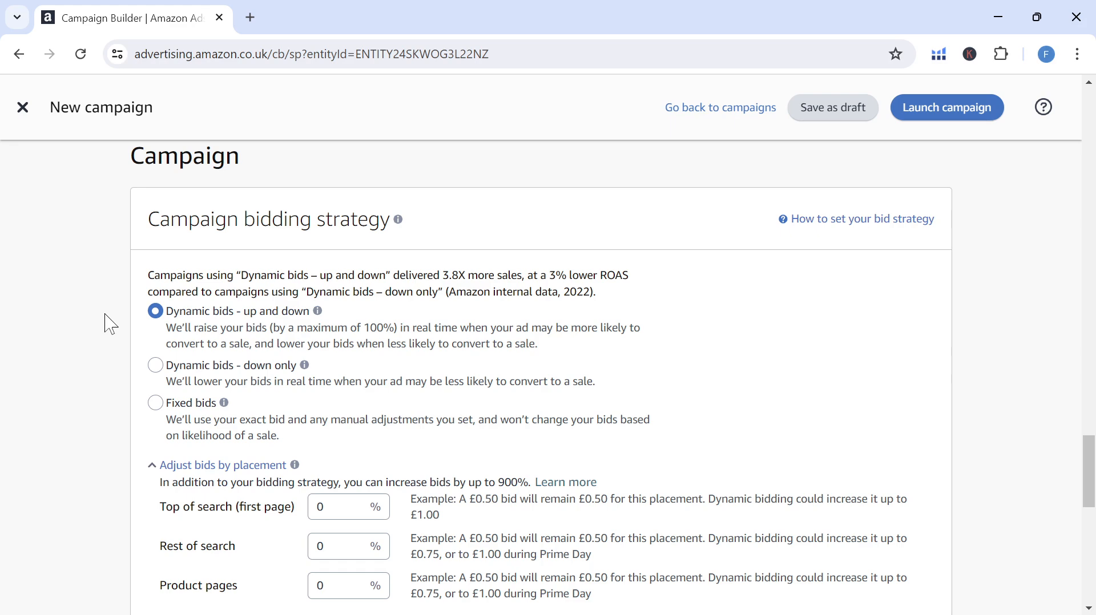
pyautogui.scroll(-3, 109, 328)
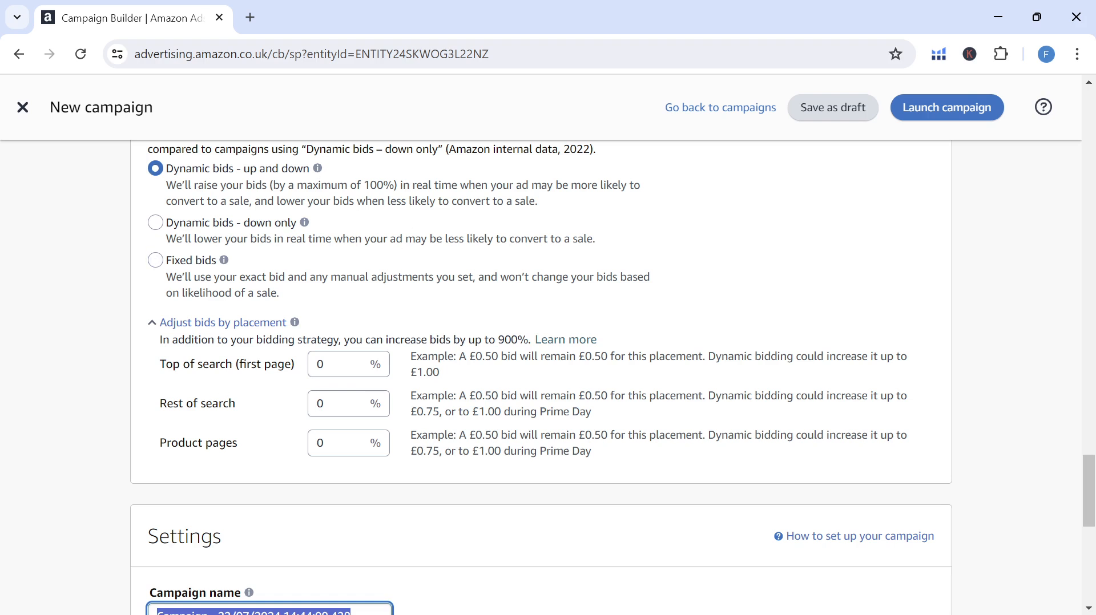
pyautogui.doubleClick(319, 364)
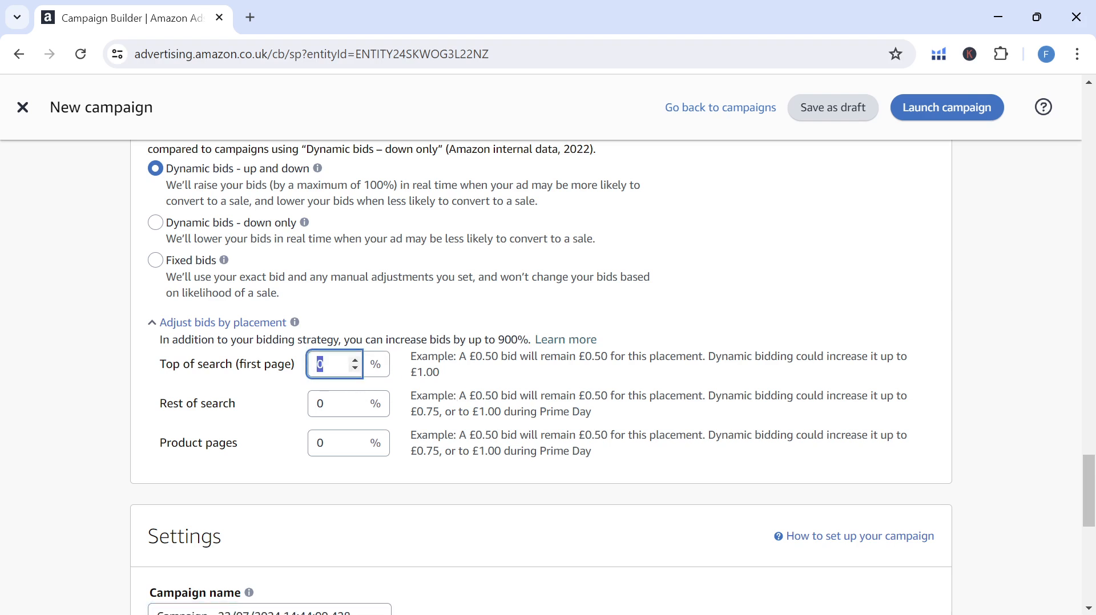
pyautogui.write('50')
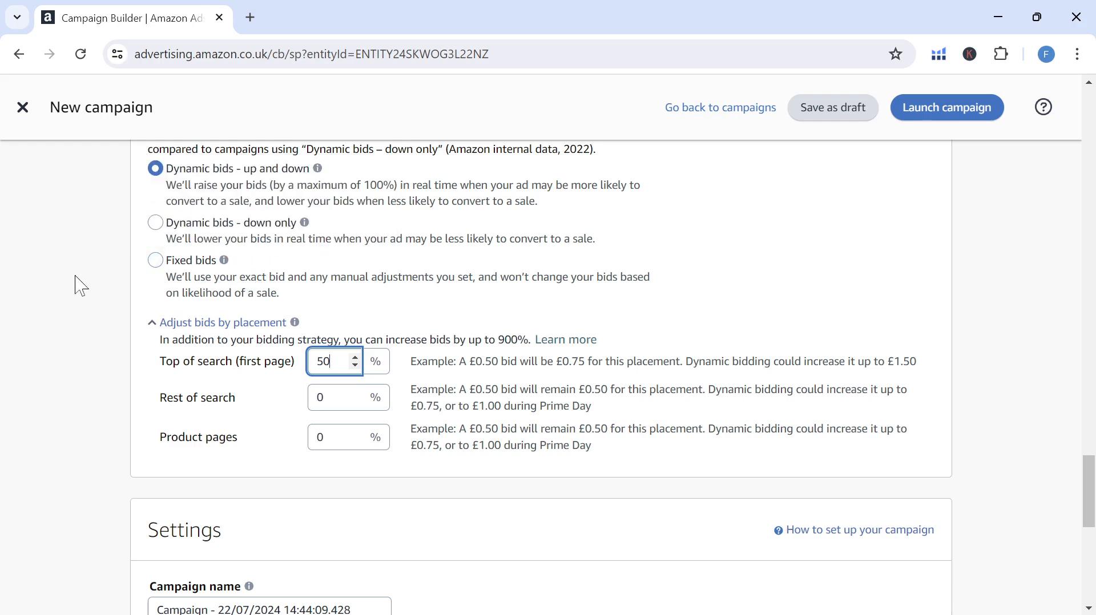
# - Replace the default campaign name with the structured naming template beginning "12/07 - ASIN - Product Name + Variation"
pyautogui.scroll(-5, 310, 232)
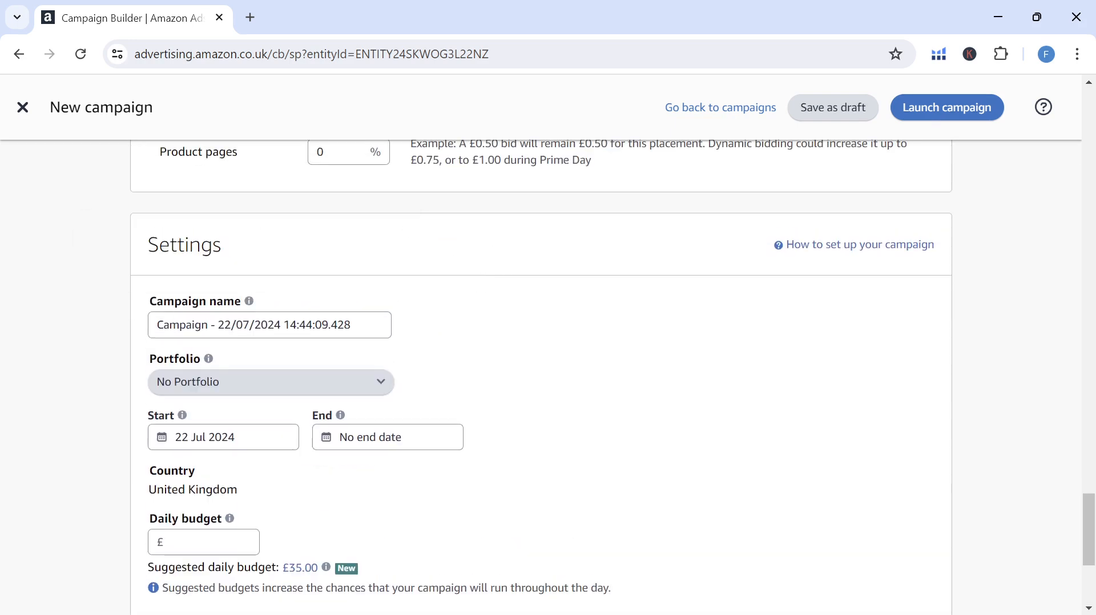
pyautogui.doubleClick(335, 325)
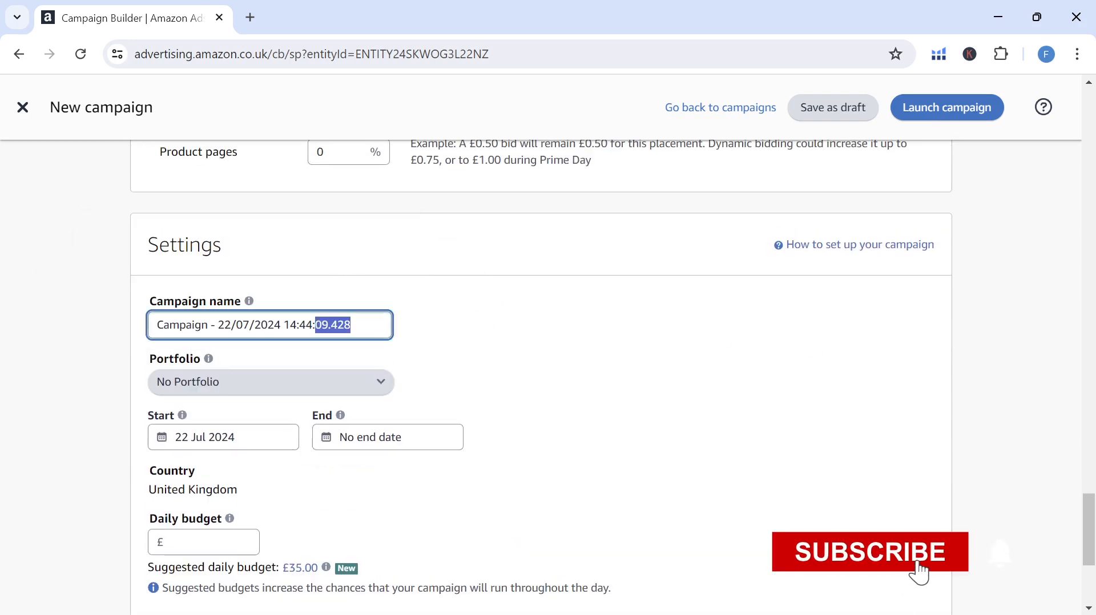
pyautogui.rightClick(335, 324)
pyautogui.press('Escape')
pyautogui.hotkey('ctrl', 'a')
pyautogui.rightClick(318, 325)
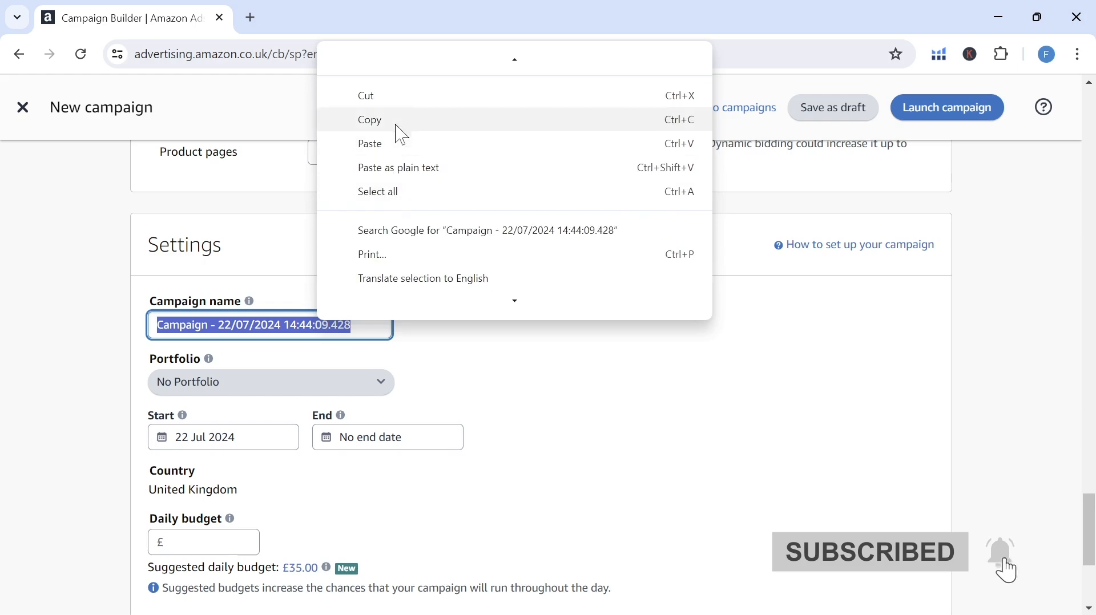
pyautogui.click(399, 139)
pyautogui.moveTo(388, 324); pyautogui.dragTo(4, 330)
pyautogui.click(577, 327)
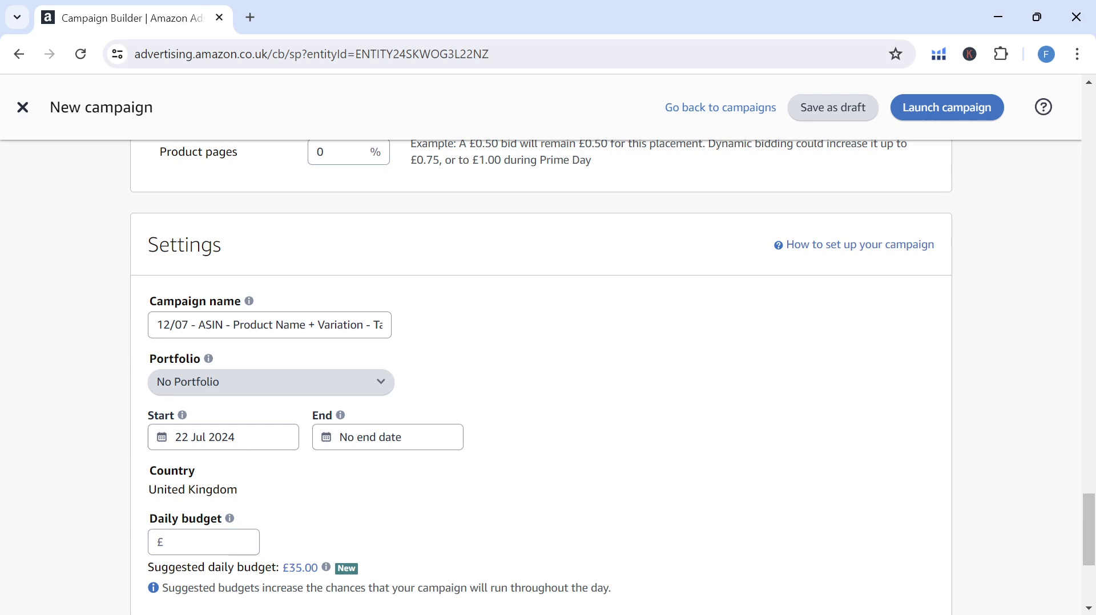
# - View the explanation of the daily budget in the campaign settings
pyautogui.scroll(-3, 228, 371)
pyautogui.moveTo(165, 347); pyautogui.dragTo(283, 359)
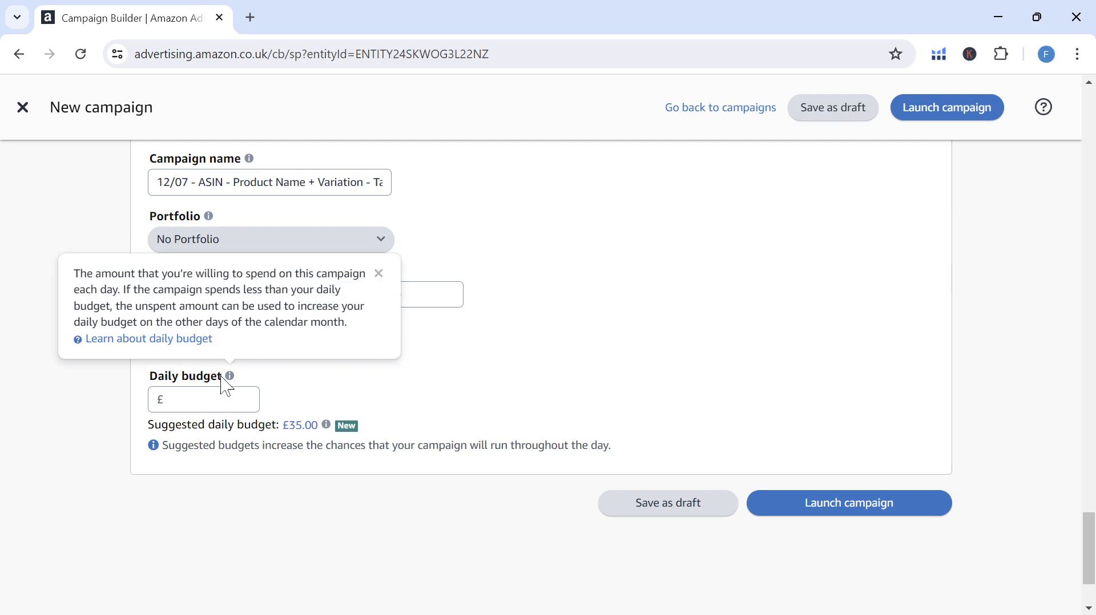